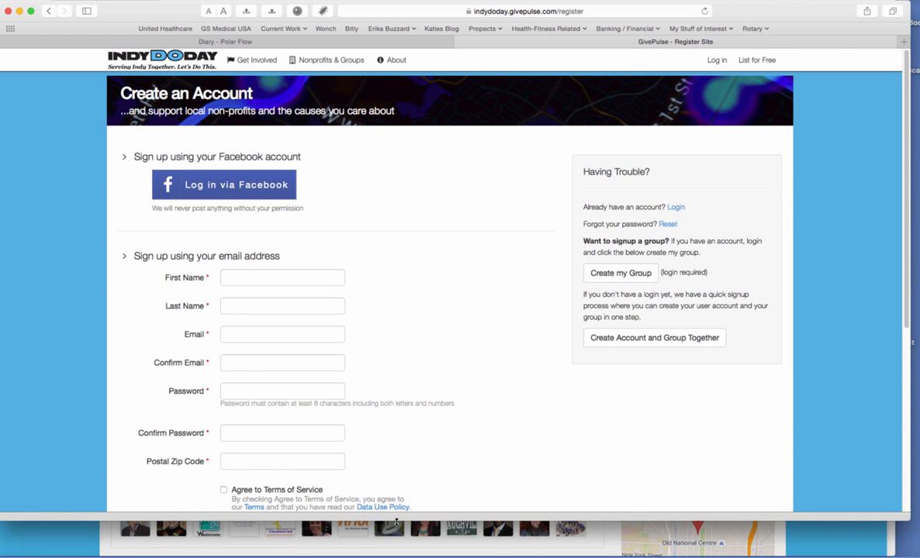
Bring the Firefox window with the signed-in Indy Do Day group page to the front.
{"action": "left_click", "coordinate": [309, 553]}
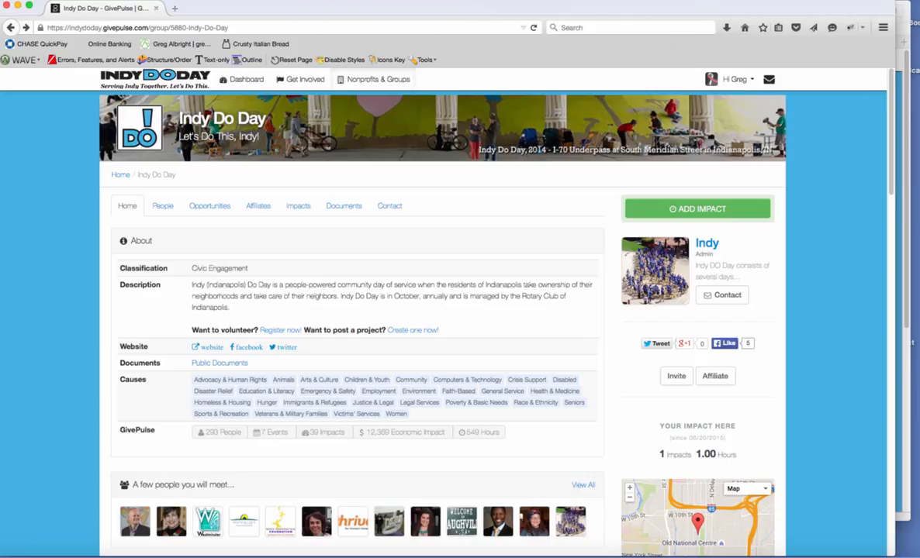
Open Gregs Neighborhood from the View All My Groups list under the Hi Greg menu.
{"action": "left_click", "coordinate": [750, 83]}
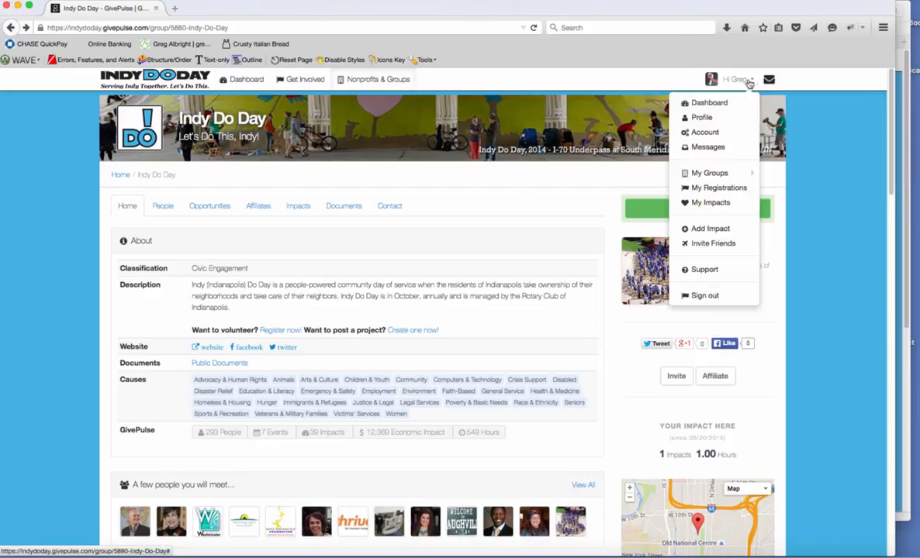
{"action": "mouse_move", "coordinate": [708, 177]}
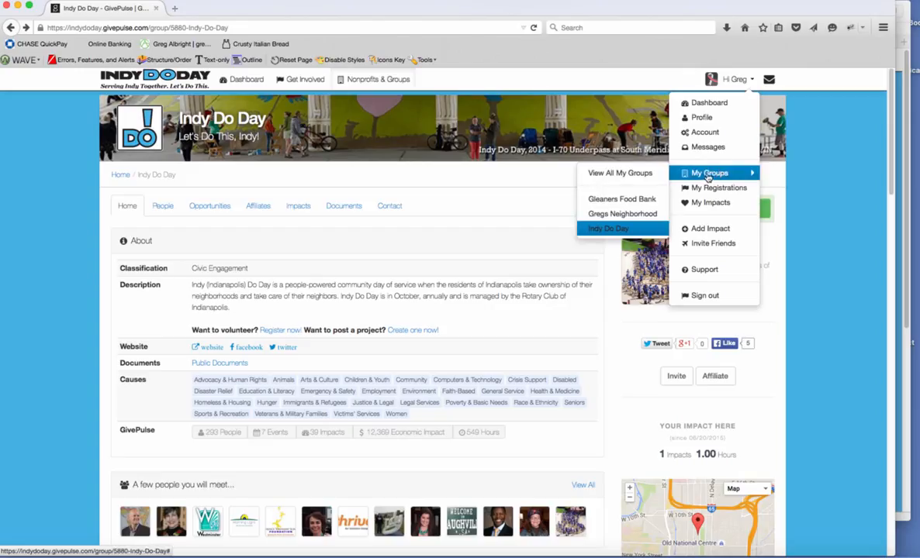
{"action": "left_click", "coordinate": [618, 174]}
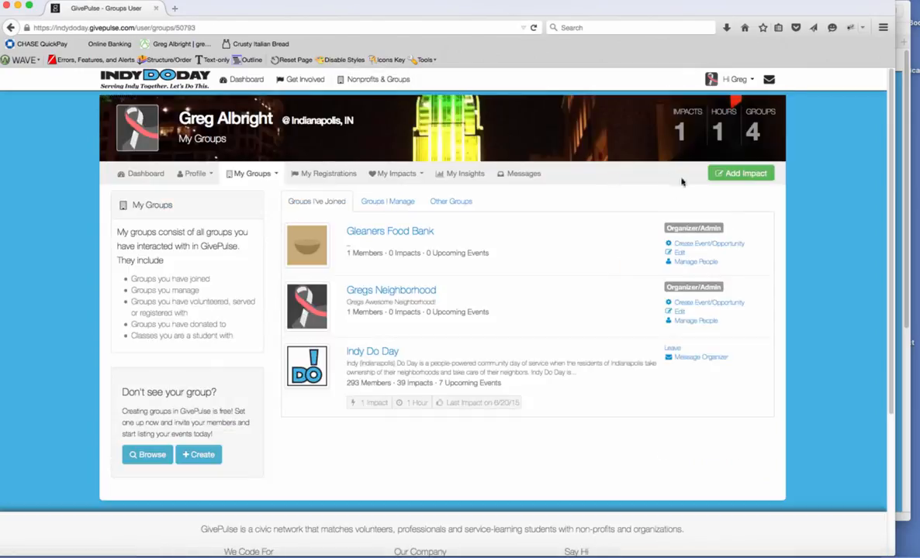
{"action": "mouse_move", "coordinate": [274, 175]}
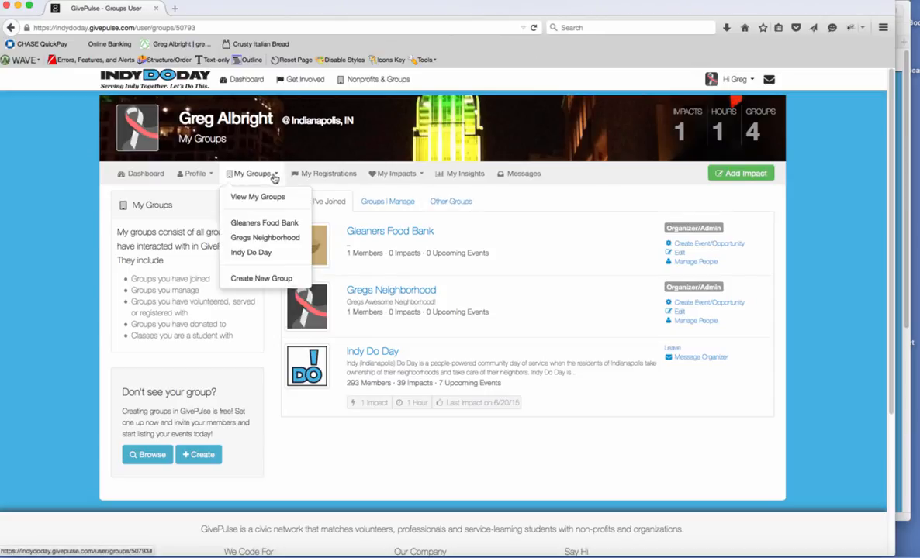
{"action": "left_click", "coordinate": [242, 239]}
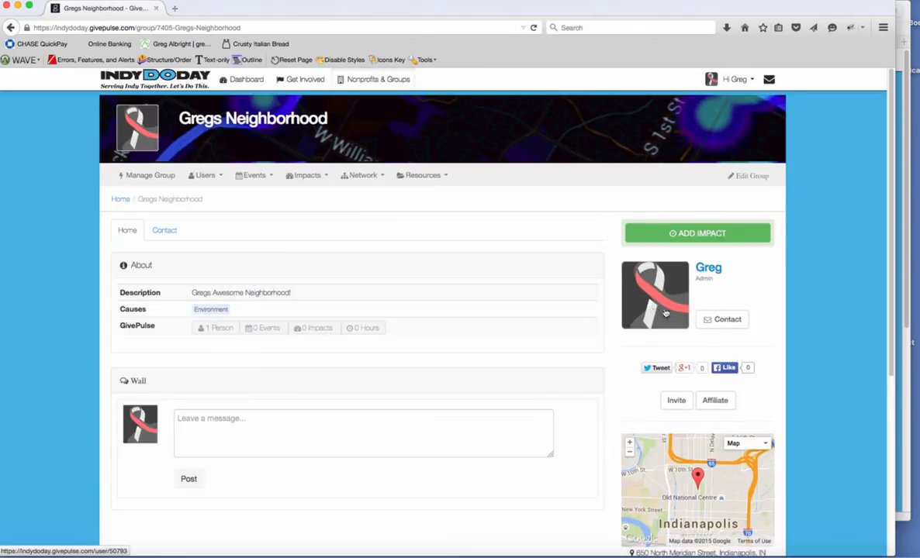
Open the Gregs Neighborhood edit form and look over its Basic Info.
{"action": "left_click", "coordinate": [756, 178]}
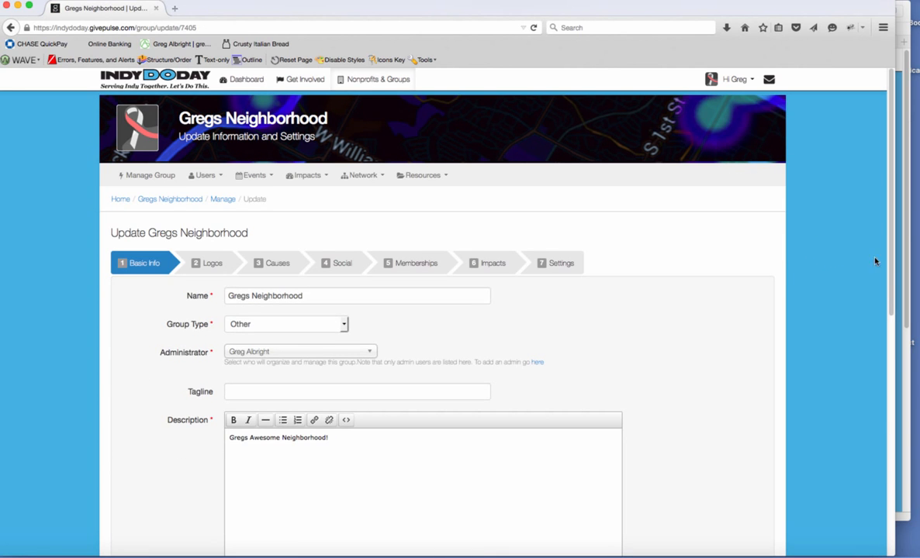
{"action": "scroll", "coordinate": [874, 279], "scroll_direction": "down", "scroll_amount": 3}
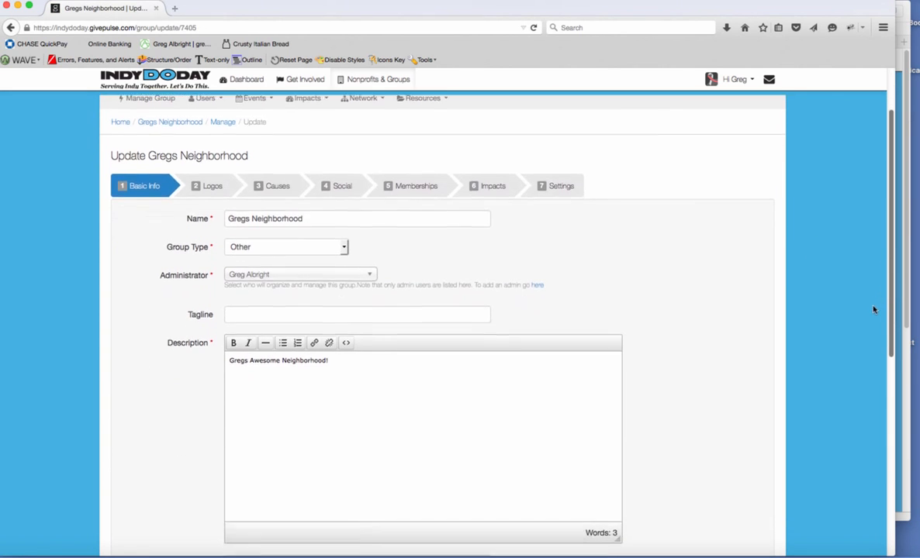
{"action": "scroll", "coordinate": [874, 309], "scroll_direction": "down", "scroll_amount": 1}
{"action": "scroll", "coordinate": [865, 320], "scroll_direction": "up", "scroll_amount": 1}
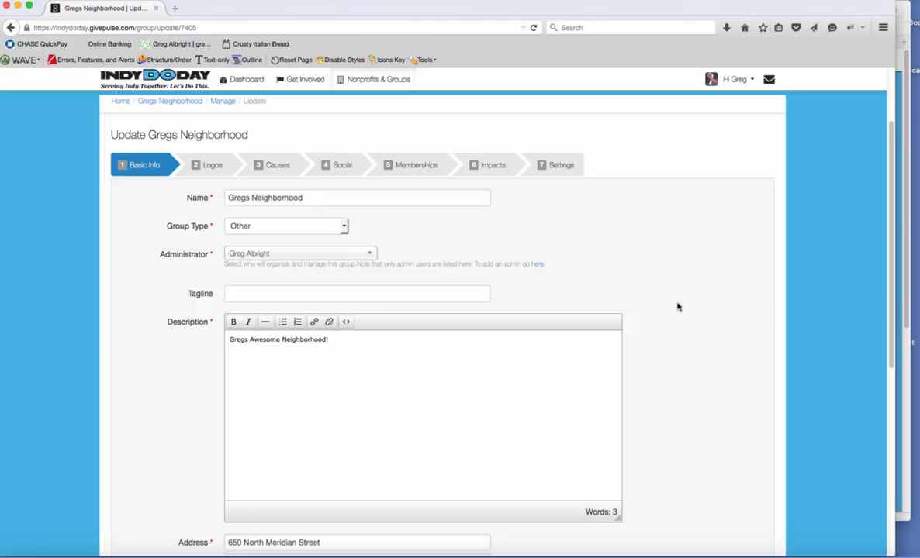
{"action": "scroll", "coordinate": [885, 283], "scroll_direction": "down", "scroll_amount": 1}
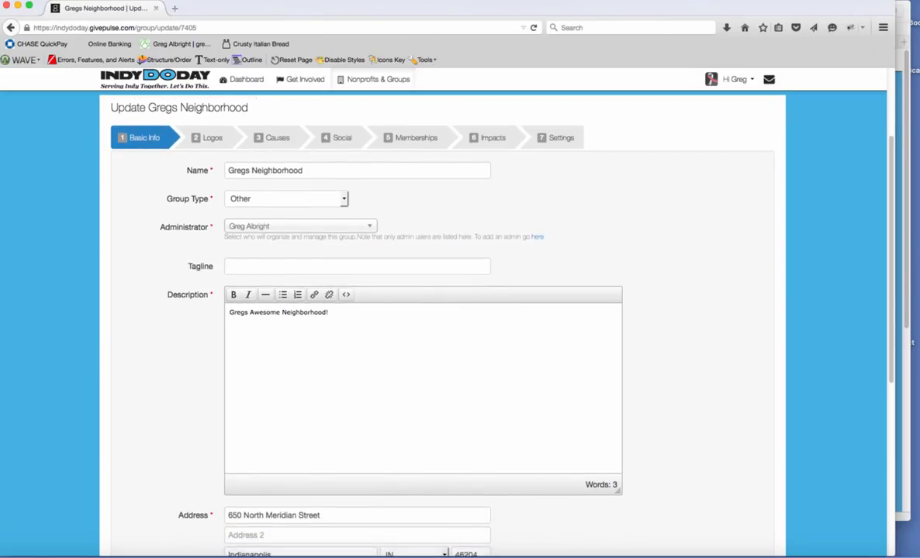
Keep Group Type as Other and continue to the Logos step.
{"action": "left_click", "coordinate": [344, 200]}
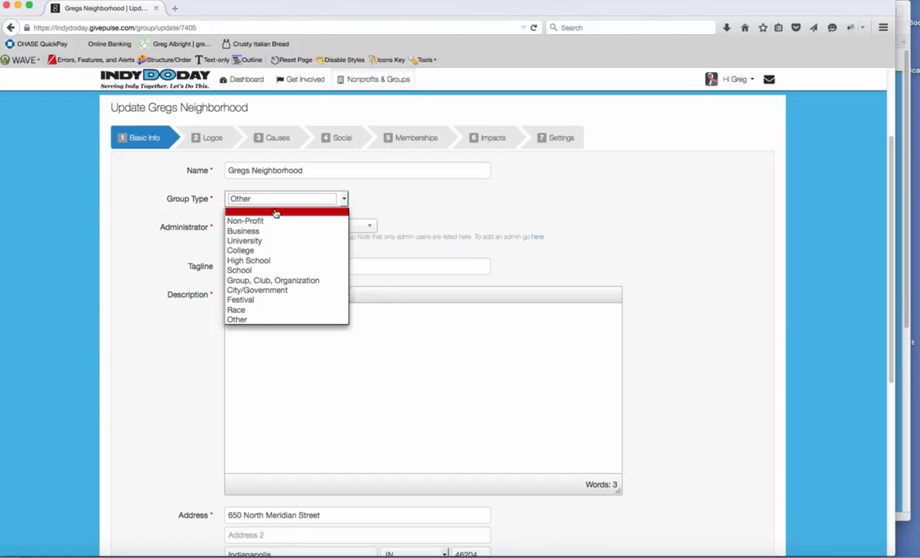
{"action": "left_click", "coordinate": [430, 212]}
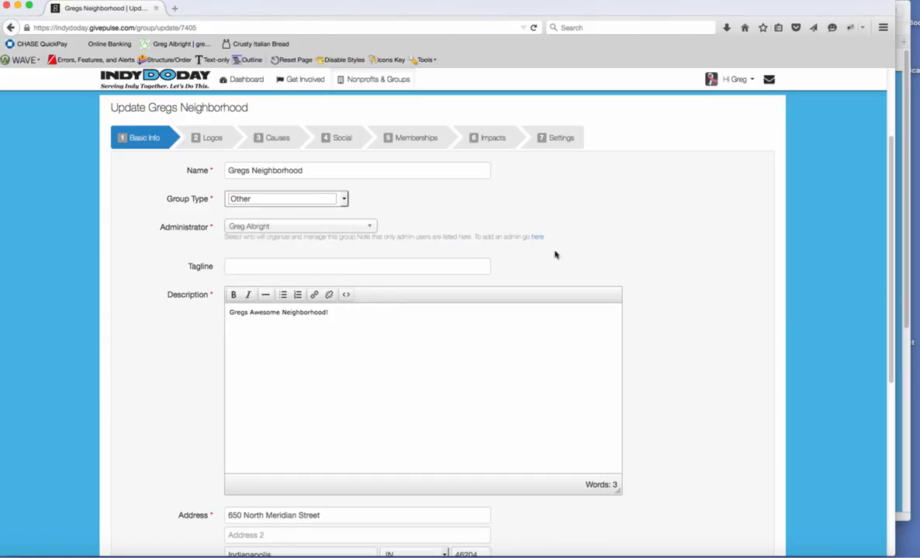
{"action": "scroll", "coordinate": [856, 450], "scroll_direction": "down", "scroll_amount": 3}
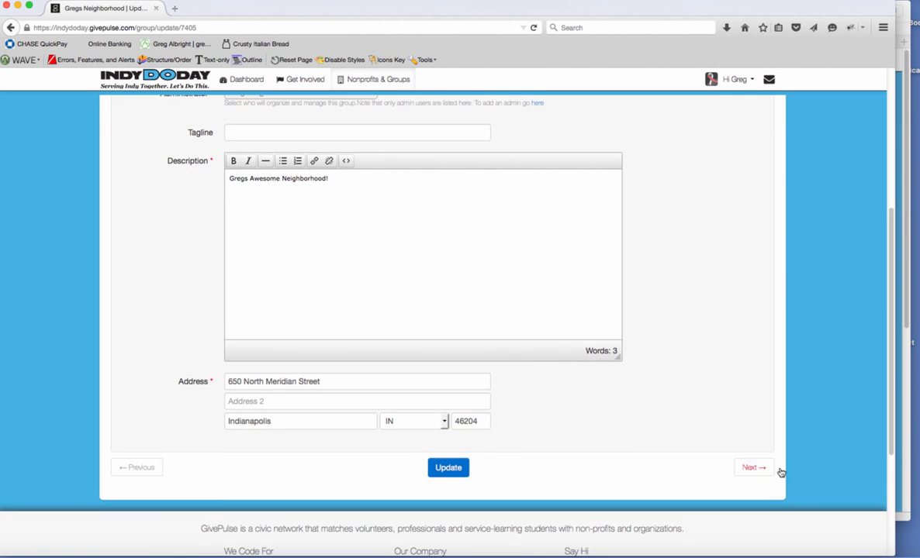
{"action": "left_click", "coordinate": [754, 468]}
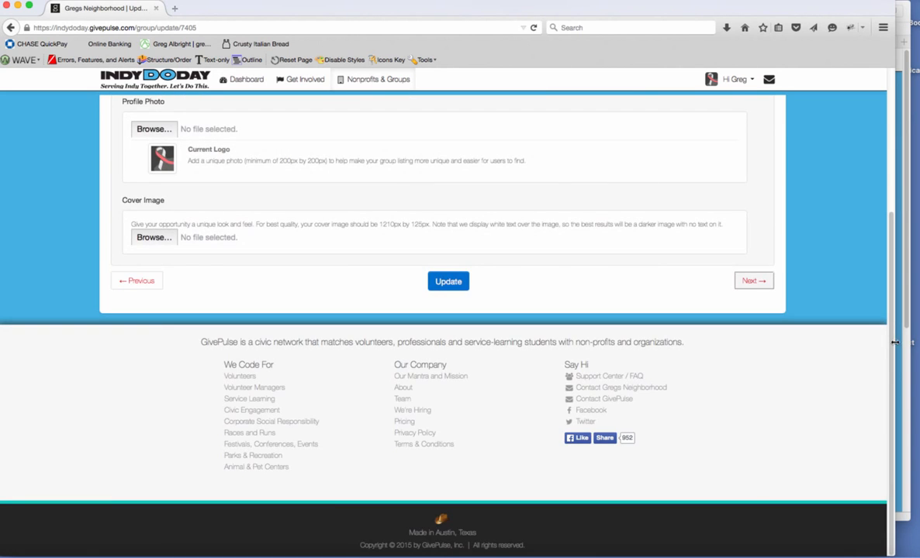
Step through the Causes and Social tabs to the Memberships step.
{"action": "scroll", "coordinate": [882, 345], "scroll_direction": "up", "scroll_amount": 3}
{"action": "scroll", "coordinate": [821, 253], "scroll_direction": "up", "scroll_amount": 2}
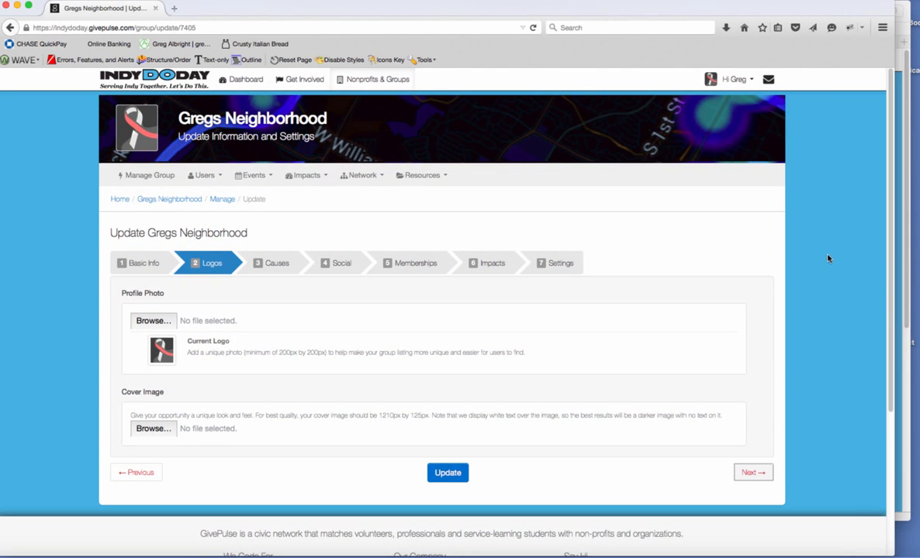
{"action": "left_click", "coordinate": [281, 263]}
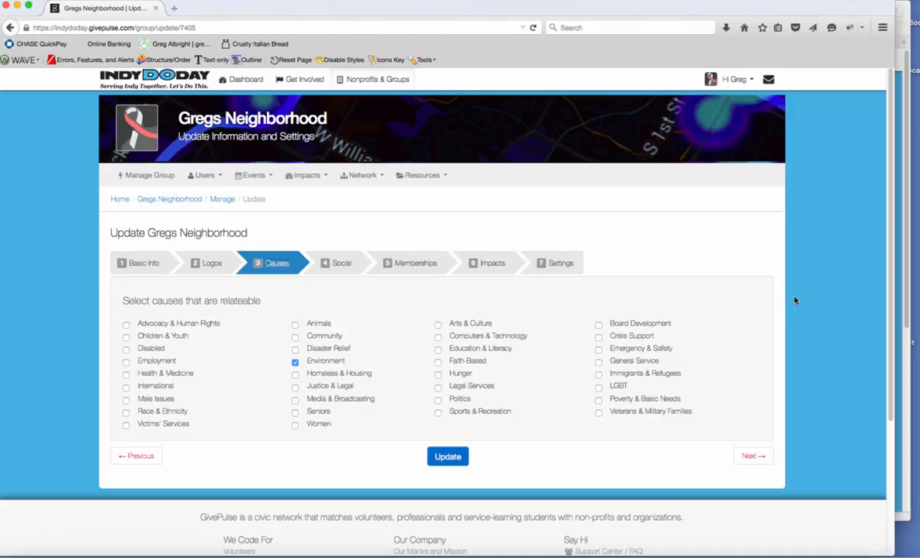
{"action": "left_click", "coordinate": [338, 265]}
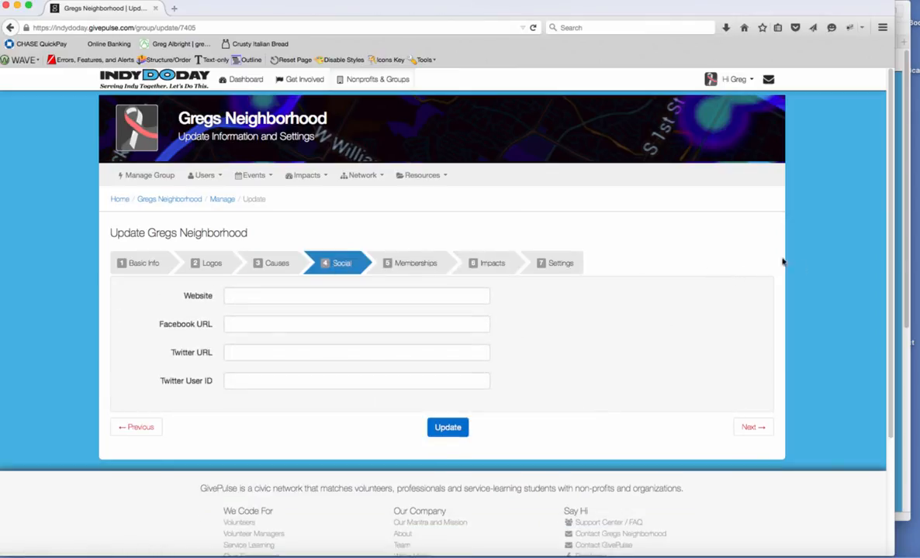
{"action": "left_click", "coordinate": [411, 264]}
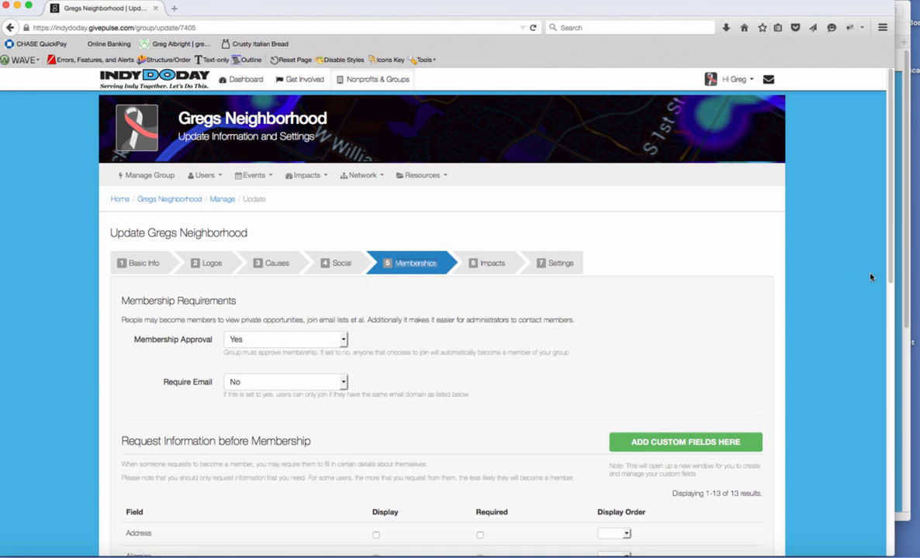
Review the 13 optional member profile fields, leave them unset, and continue to Impacts.
{"action": "scroll", "coordinate": [837, 291], "scroll_direction": "down", "scroll_amount": 2}
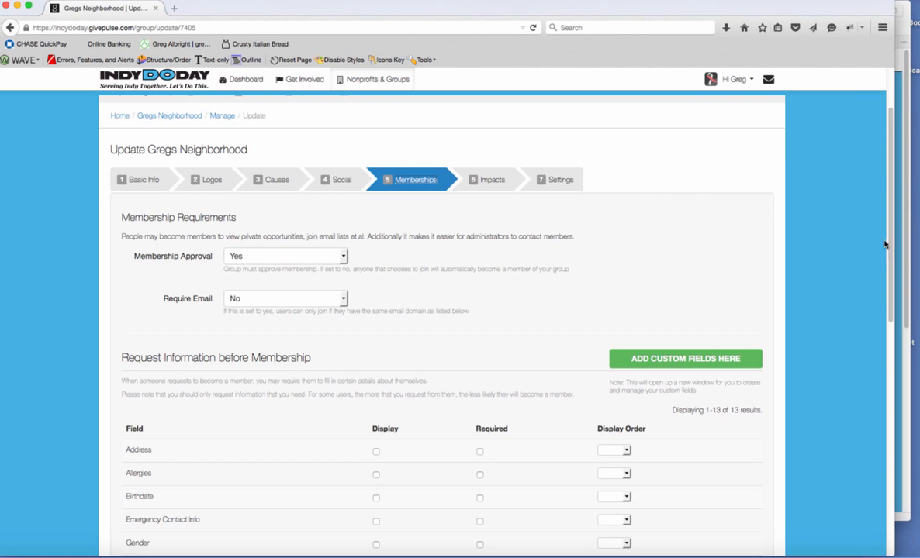
{"action": "scroll", "coordinate": [869, 313], "scroll_direction": "down", "scroll_amount": 3}
{"action": "scroll", "coordinate": [868, 313], "scroll_direction": "down", "scroll_amount": 4}
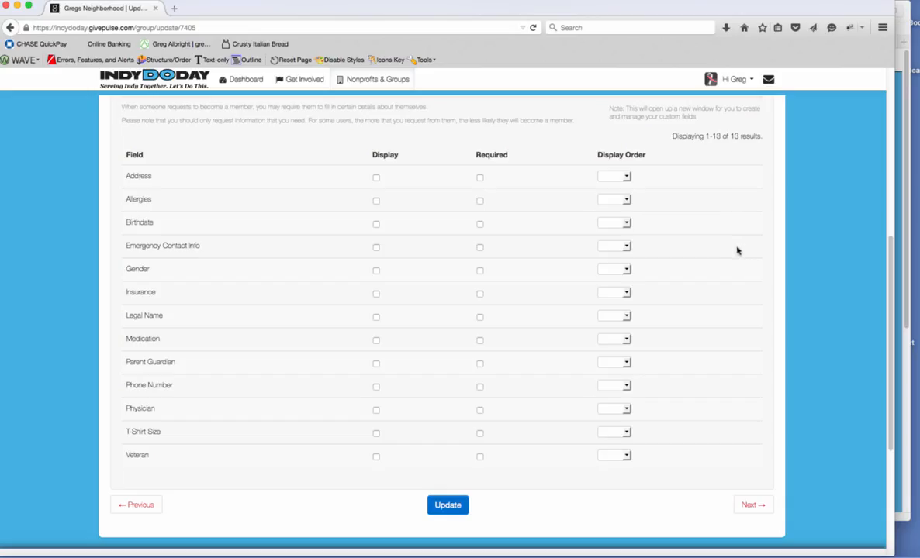
{"action": "left_click", "coordinate": [750, 505]}
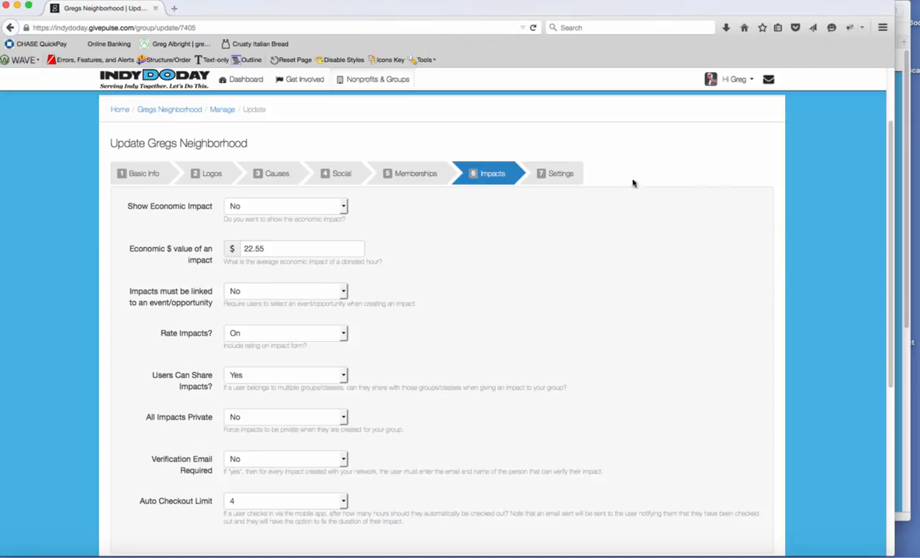
Save the Gregs Neighborhood group with Update from the Settings tab.
{"action": "left_click", "coordinate": [557, 175]}
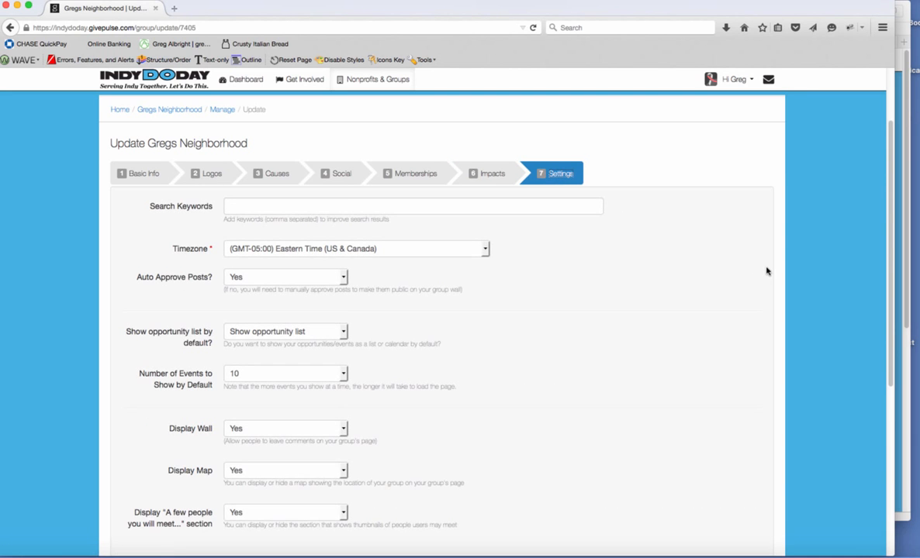
{"action": "left_click_drag", "start_coordinate": [889, 281], "coordinate": [888, 308]}
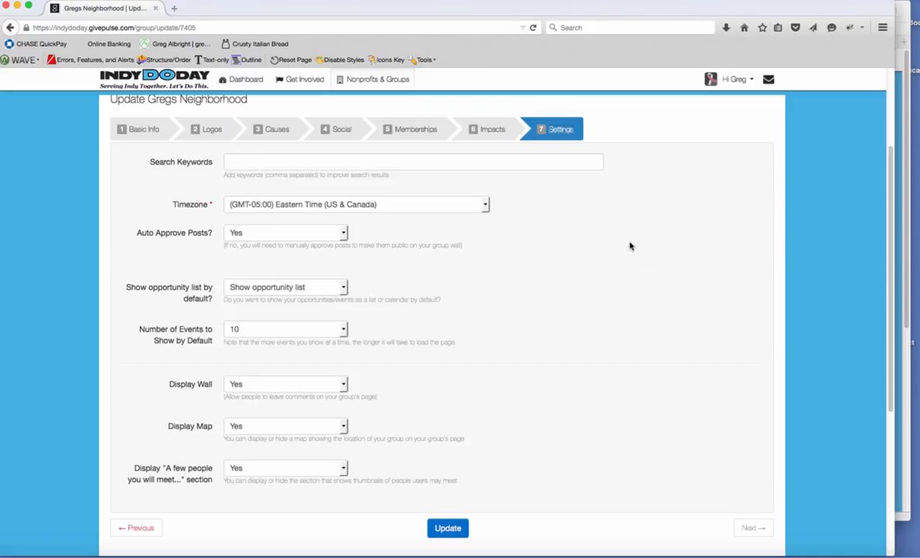
{"action": "left_click", "coordinate": [453, 533]}
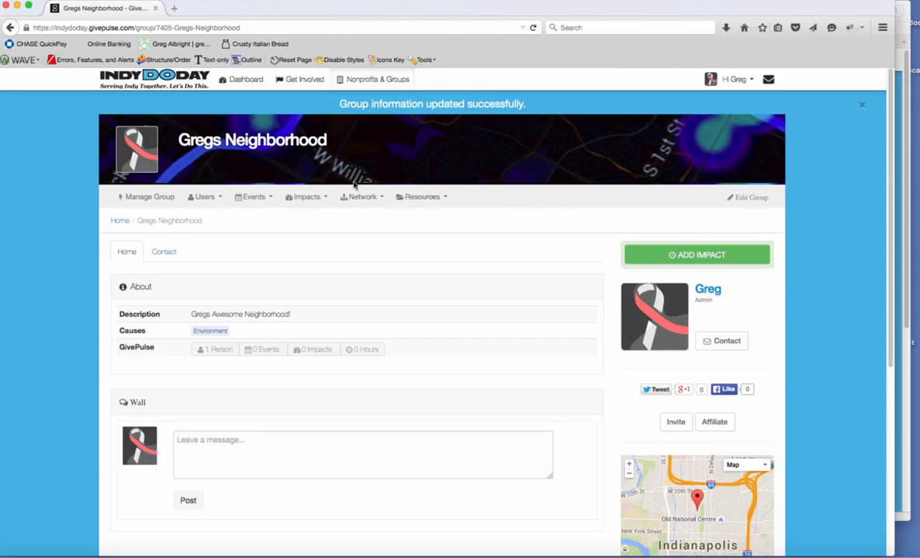
Start a new event via Events > Create New Event and type the name 'Cleaning-up landsca'.
{"action": "left_click", "coordinate": [269, 200]}
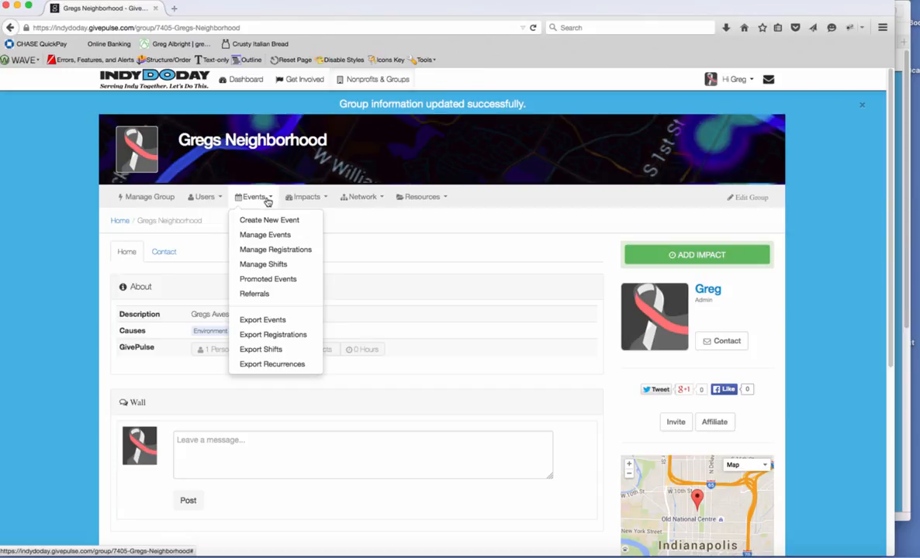
{"action": "left_click", "coordinate": [262, 221]}
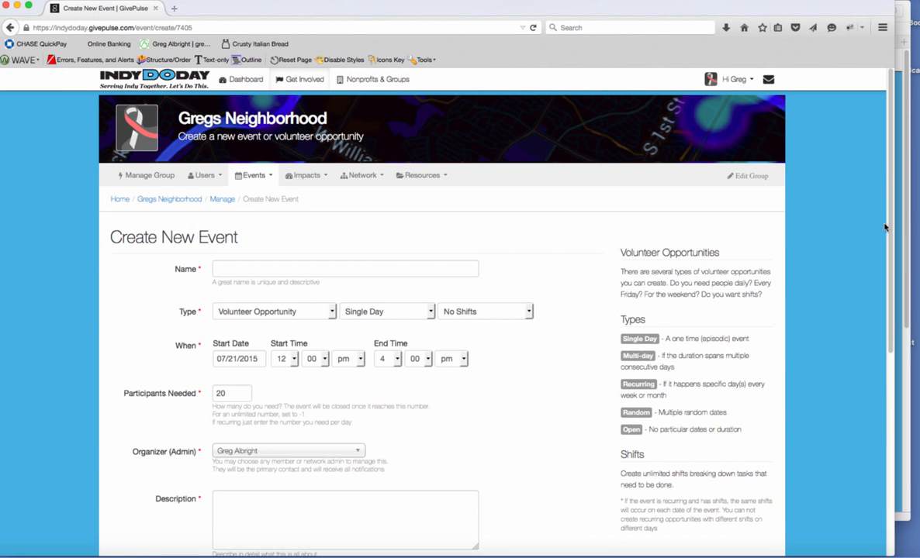
{"action": "scroll", "coordinate": [885, 227], "scroll_direction": "down", "scroll_amount": 2}
{"action": "left_click", "coordinate": [272, 224]}
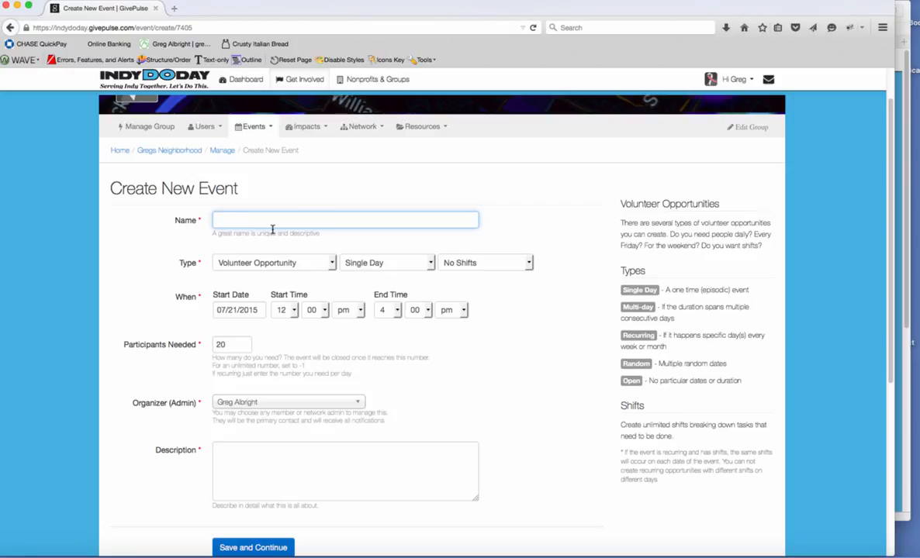
{"action": "type", "text": "Cleaning-up landscaping"}
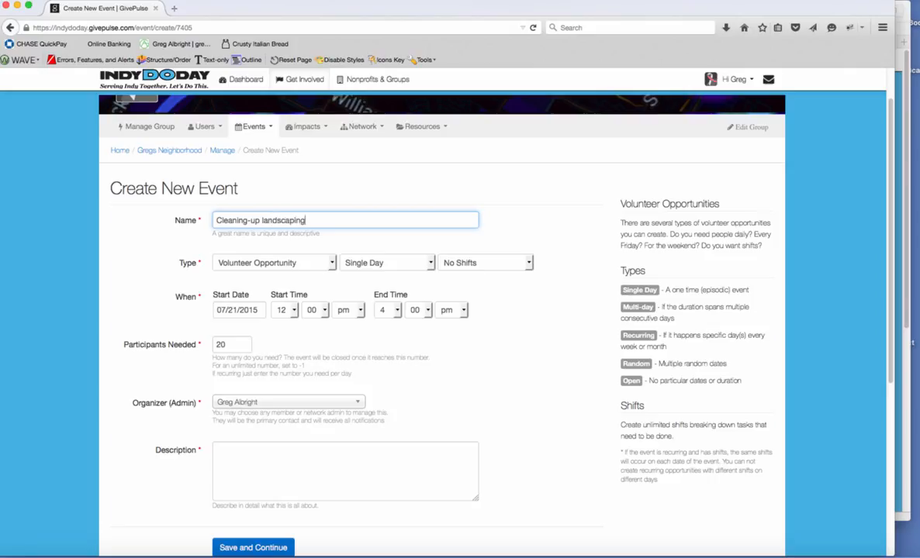
Capitalize the name to 'Cleaning-up Landscaping', keeping Volunteer Opportunity and Single Day.
{"action": "left_click", "coordinate": [263, 220]}
{"action": "key", "text": "BackSpace"}
{"action": "type", "text": "L"}
{"action": "left_click", "coordinate": [324, 265]}
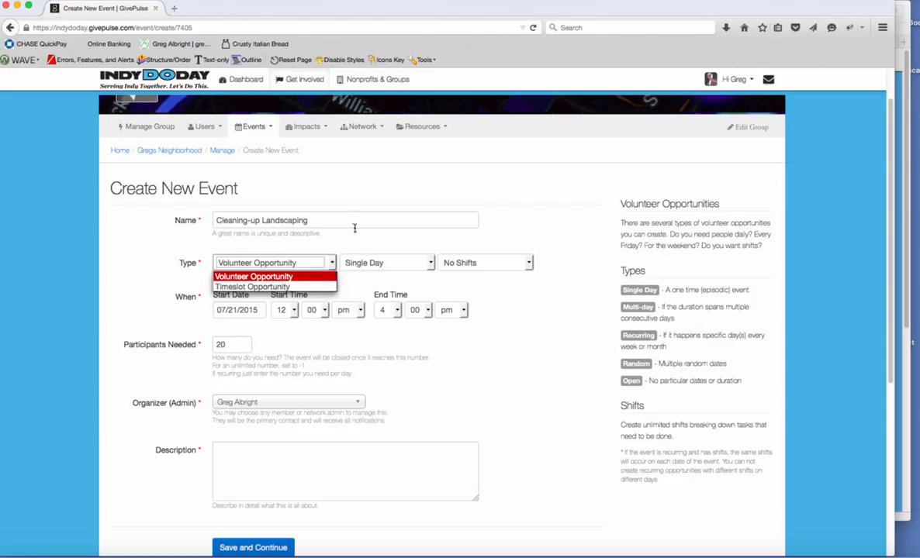
{"action": "left_click", "coordinate": [353, 226]}
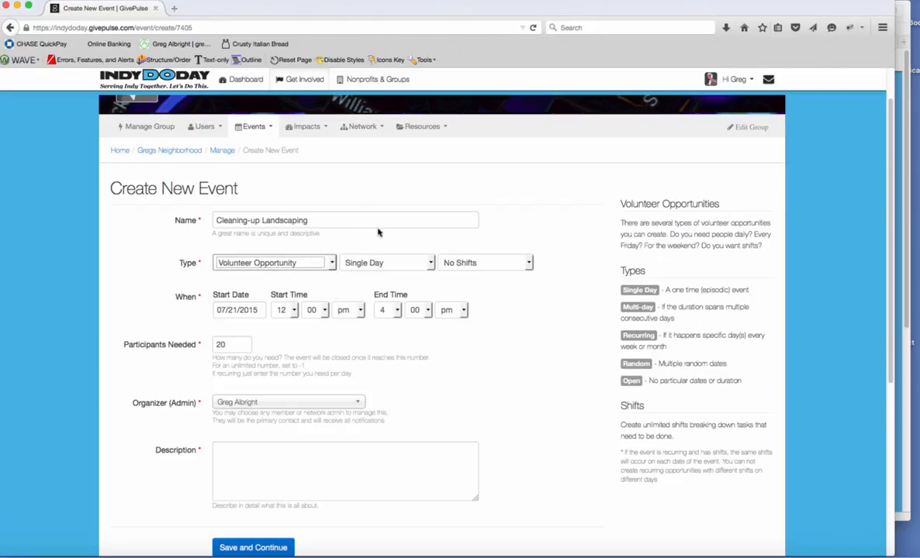
{"action": "left_click", "coordinate": [331, 264]}
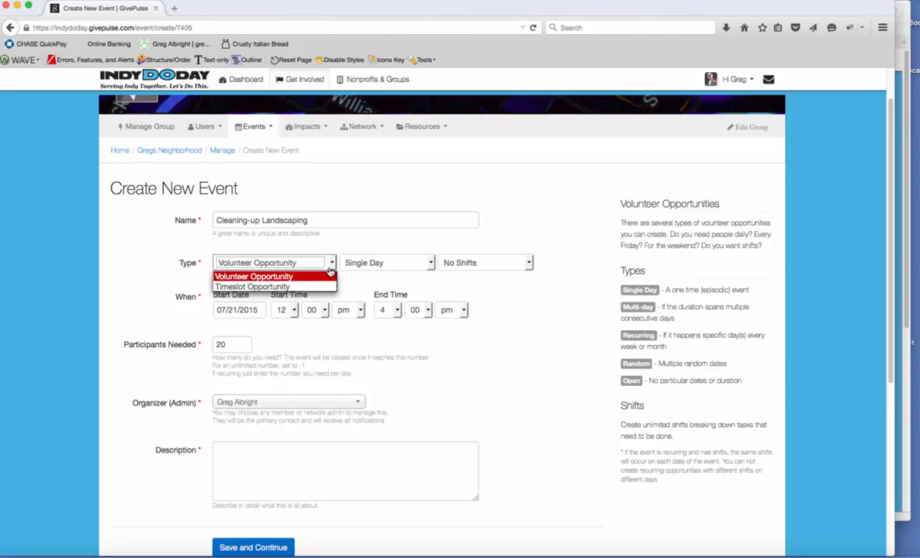
{"action": "left_click", "coordinate": [267, 262]}
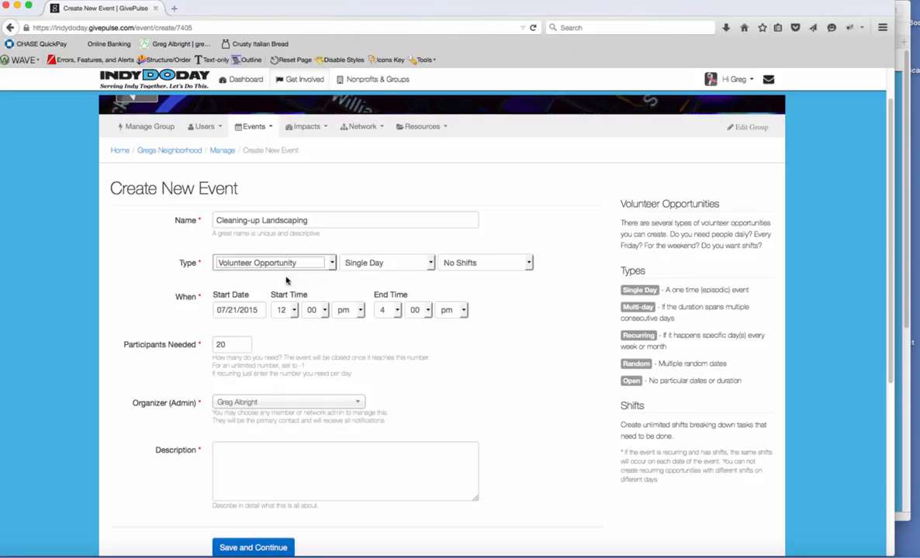
{"action": "left_click", "coordinate": [429, 264]}
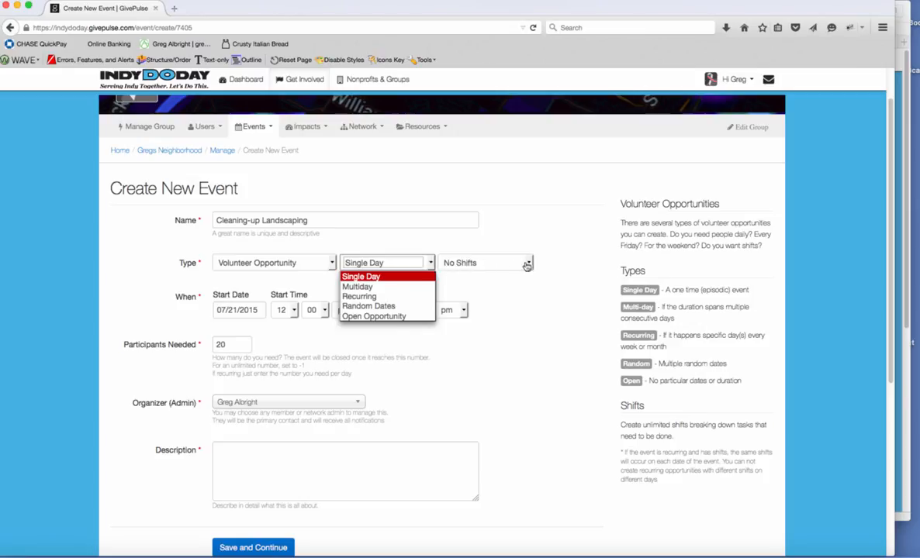
{"action": "left_click", "coordinate": [556, 260]}
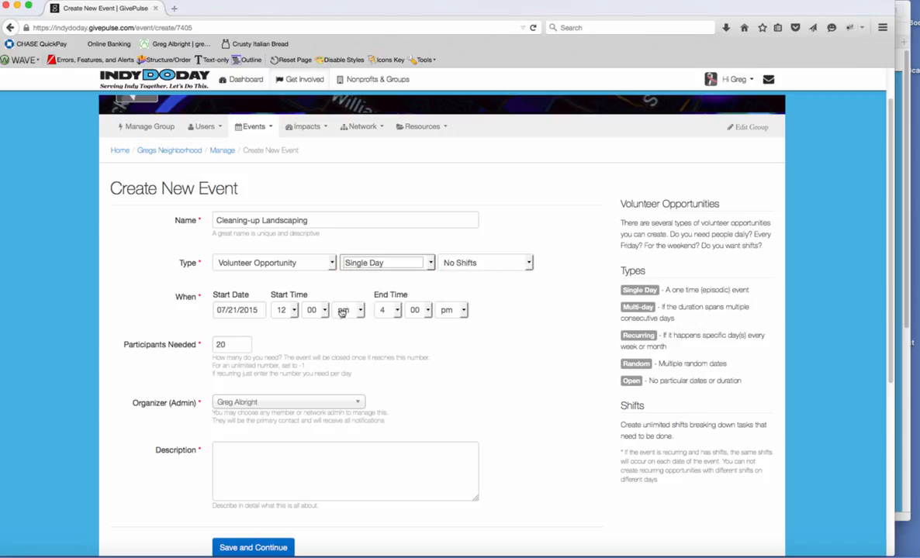
Set the start date to October 1, 2015.
{"action": "left_click", "coordinate": [259, 310]}
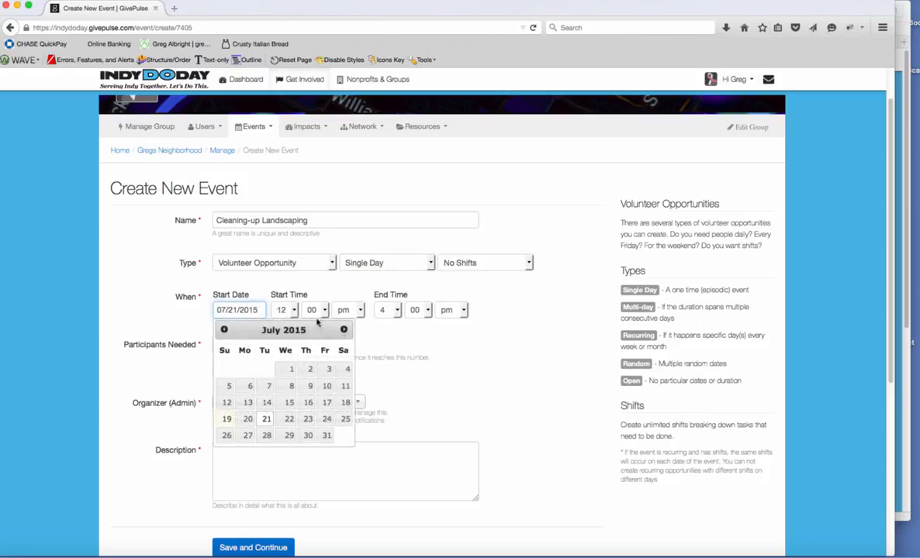
{"action": "left_click", "coordinate": [344, 330]}
{"action": "left_click", "coordinate": [344, 330]}
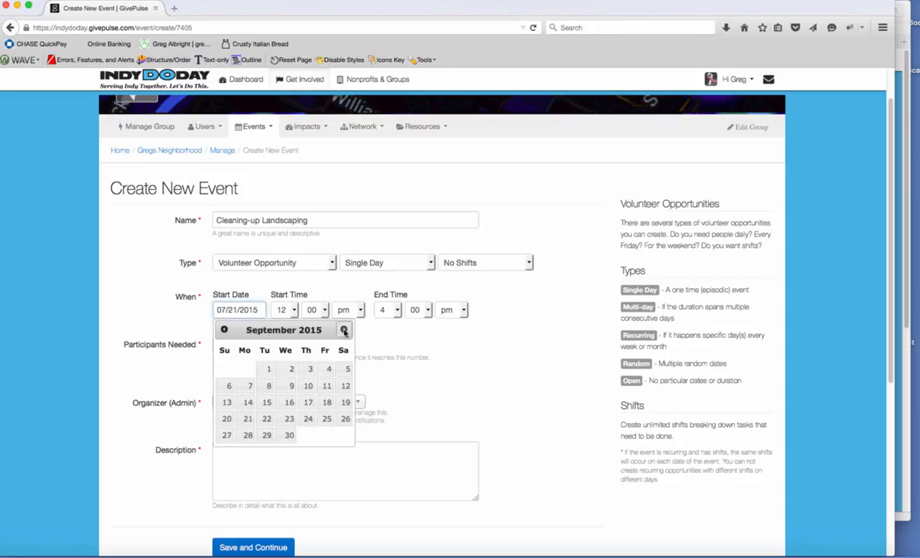
{"action": "left_click", "coordinate": [343, 330]}
{"action": "left_click", "coordinate": [308, 370]}
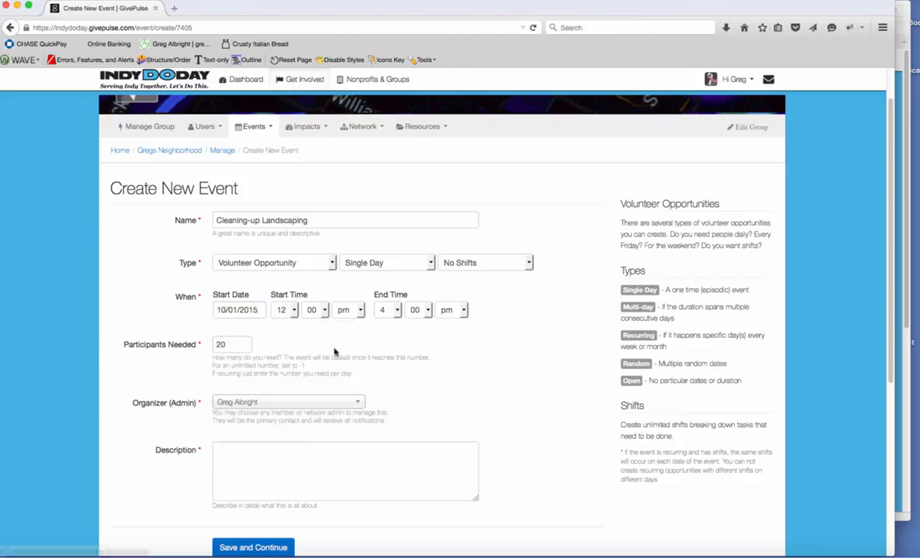
Set the start time to 8:00 am.
{"action": "left_click", "coordinate": [283, 310]}
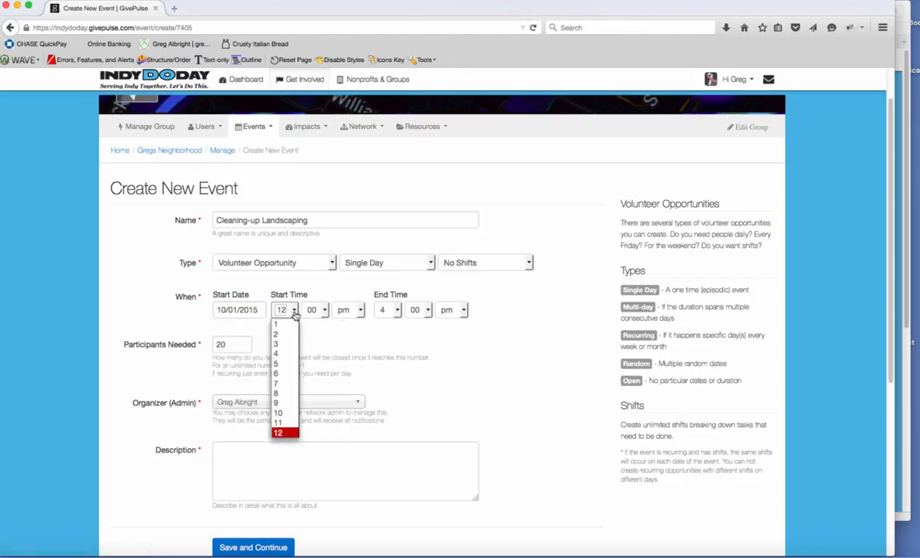
{"action": "left_click", "coordinate": [279, 393]}
{"action": "left_click", "coordinate": [359, 311]}
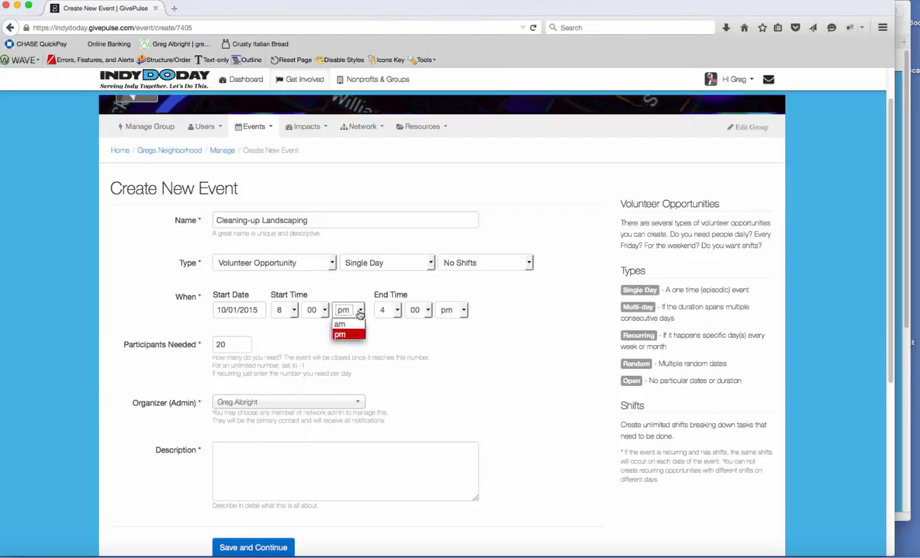
{"action": "left_click", "coordinate": [340, 324]}
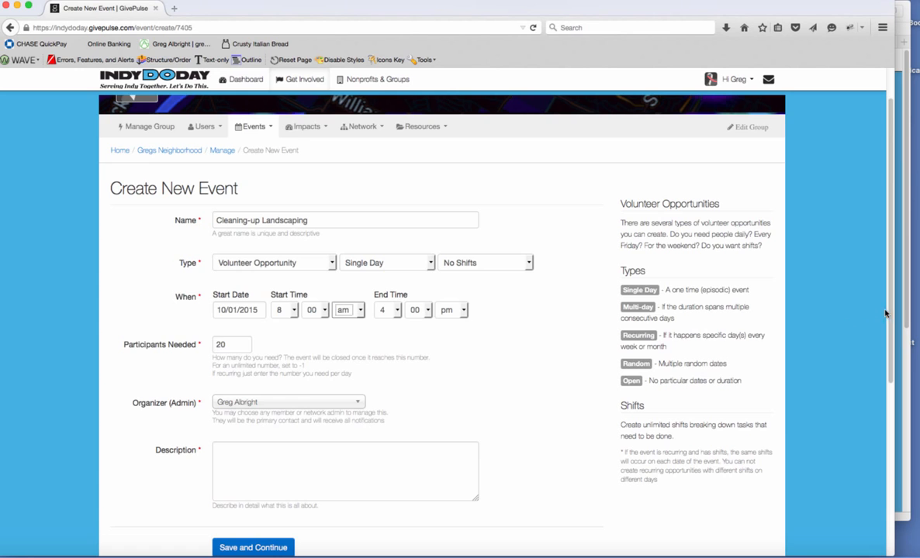
{"action": "scroll", "coordinate": [886, 314], "scroll_direction": "down", "scroll_amount": 3}
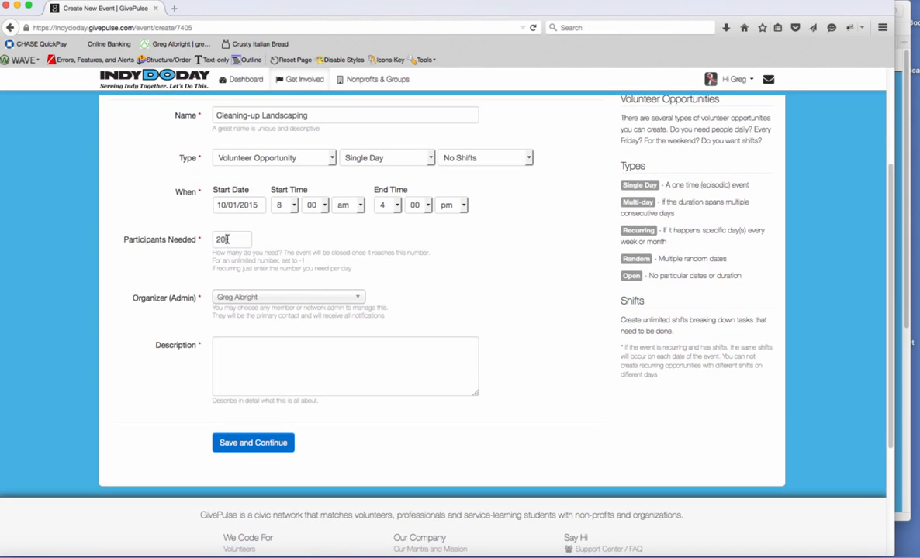
Describe the event as 'We are going to clean-up yards in our neighborhood.' with 20 participants, then save.
{"action": "double_click", "coordinate": [226, 239]}
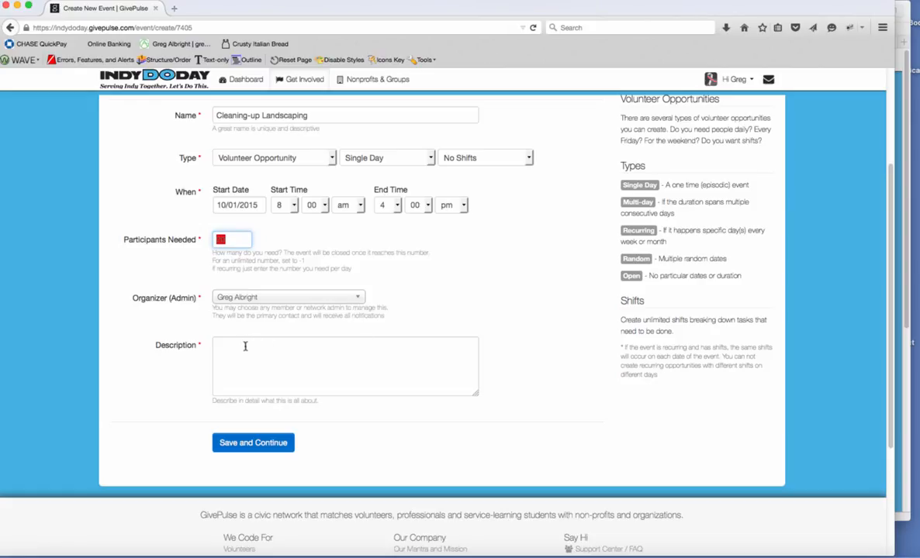
{"action": "left_click", "coordinate": [263, 363]}
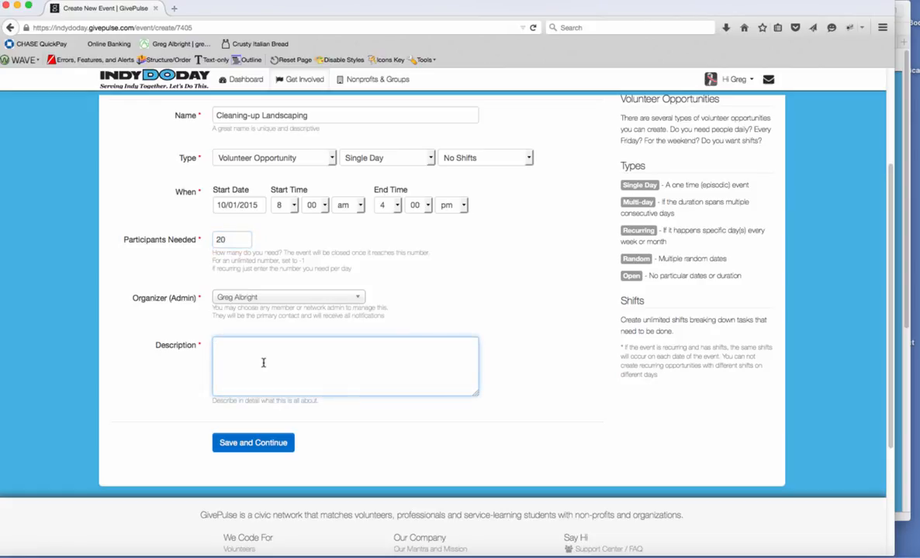
{"action": "type", "text": "We are go"}
{"action": "key", "text": "BackSpace"}
{"action": "key", "text": "BackSpace"}
{"action": "type", "text": "ds in our"}
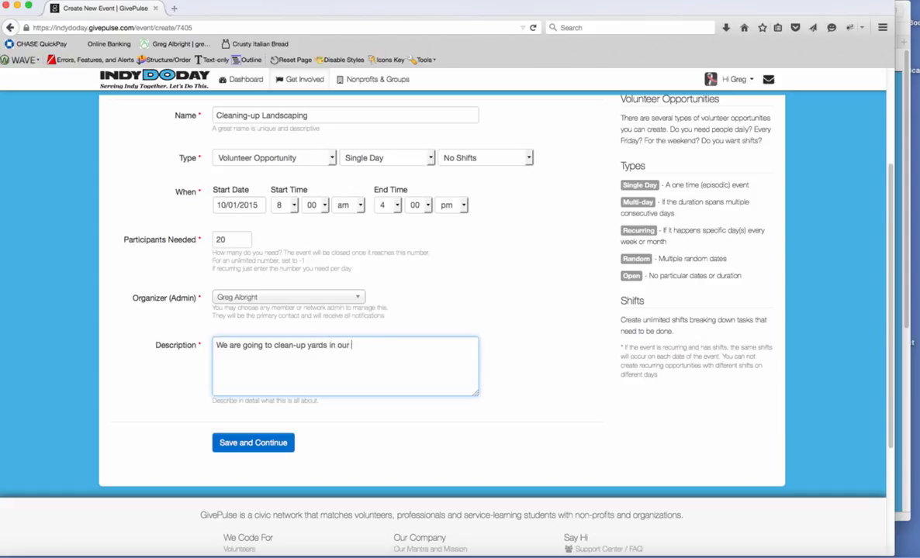
{"action": "type", "text": " neighborhood."}
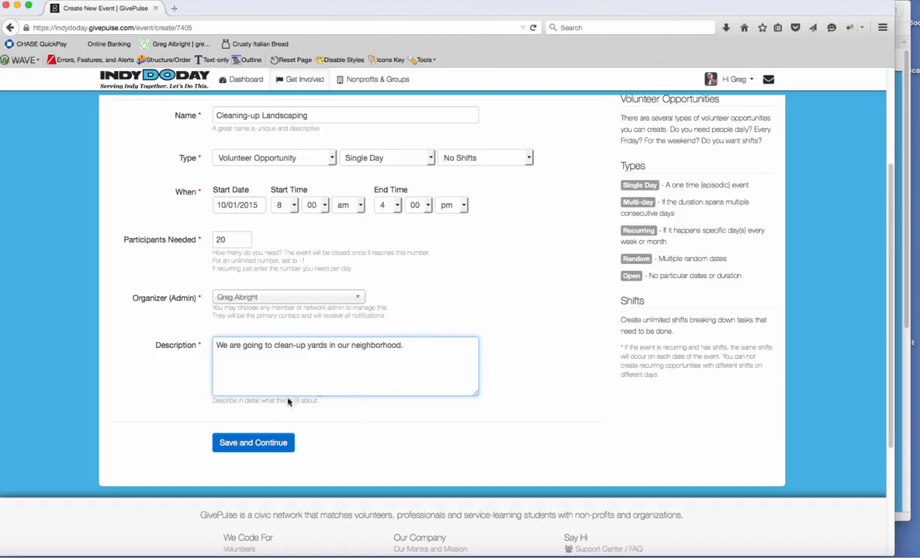
{"action": "left_click", "coordinate": [256, 443]}
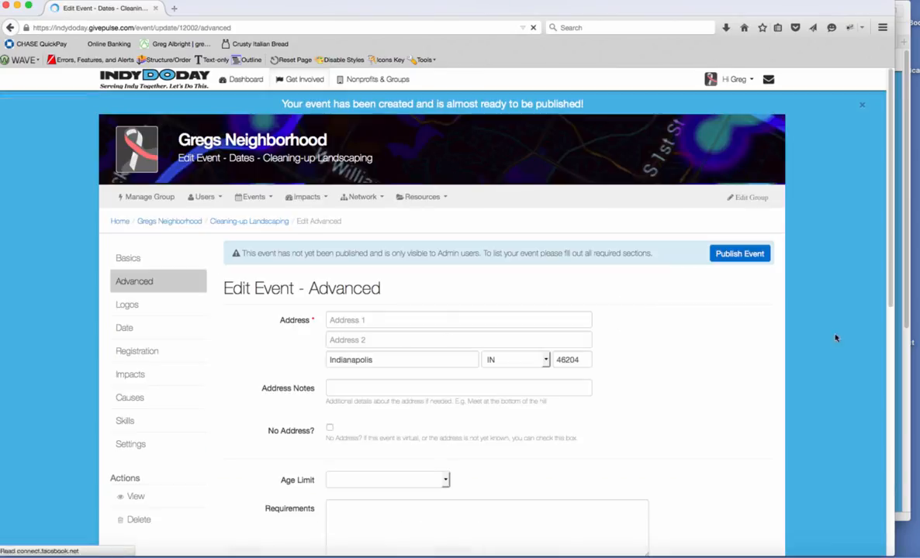
Enter the event's street address in Address 1 and correct the zip code.
{"action": "scroll", "coordinate": [868, 303], "scroll_direction": "down", "scroll_amount": 5}
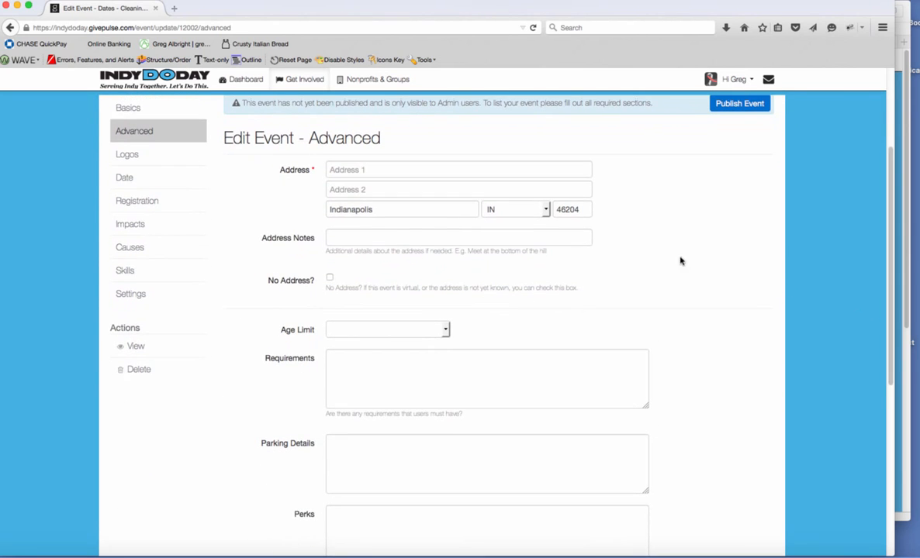
{"action": "left_click", "coordinate": [363, 174]}
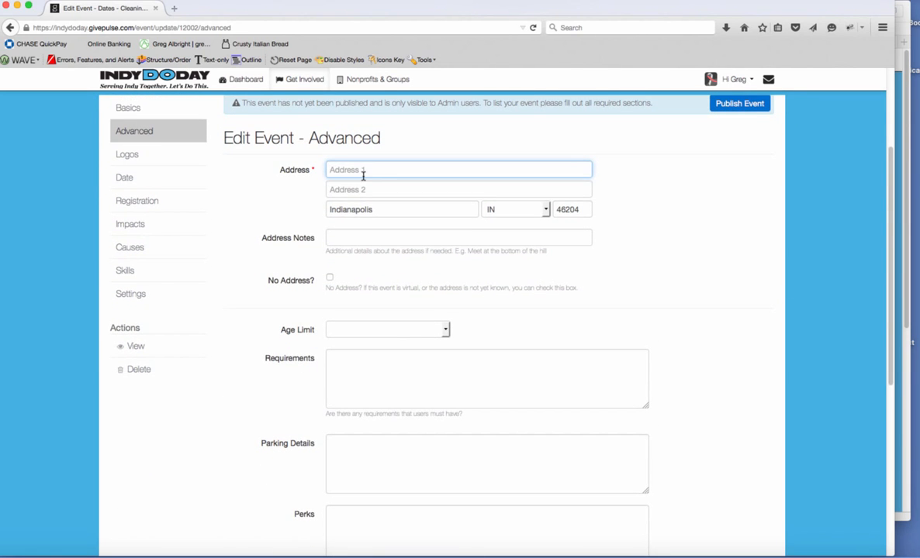
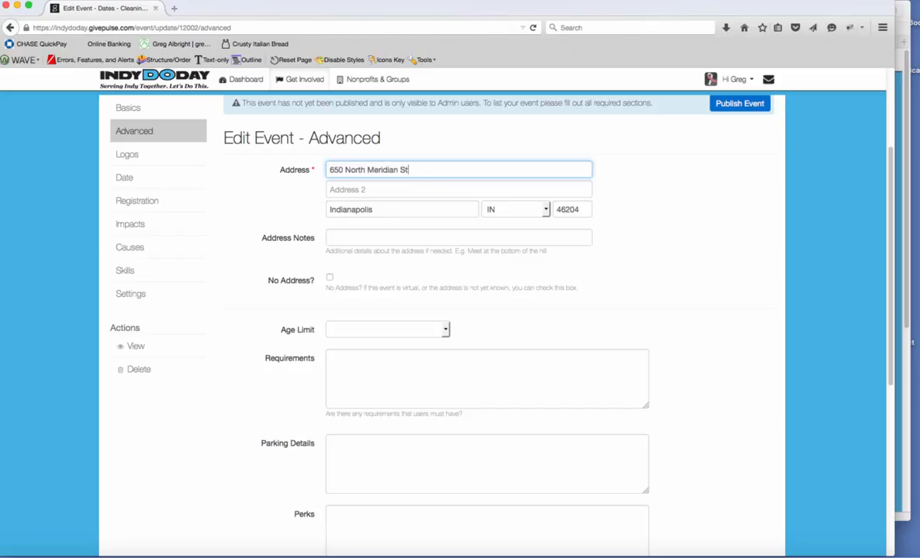
{"action": "key", "text": "Tab"}
{"action": "key", "text": "Tab"}
{"action": "key", "text": "Tab"}
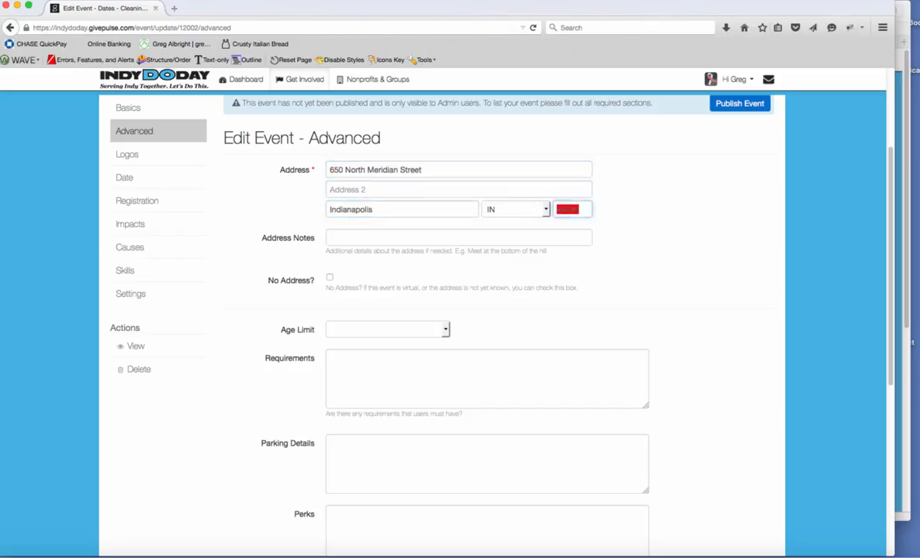
{"action": "type", "text": "46204"}
Leave address notes, age limit, requirements, parking and perks blank and save the Advanced page.
{"action": "left_click", "coordinate": [405, 235]}
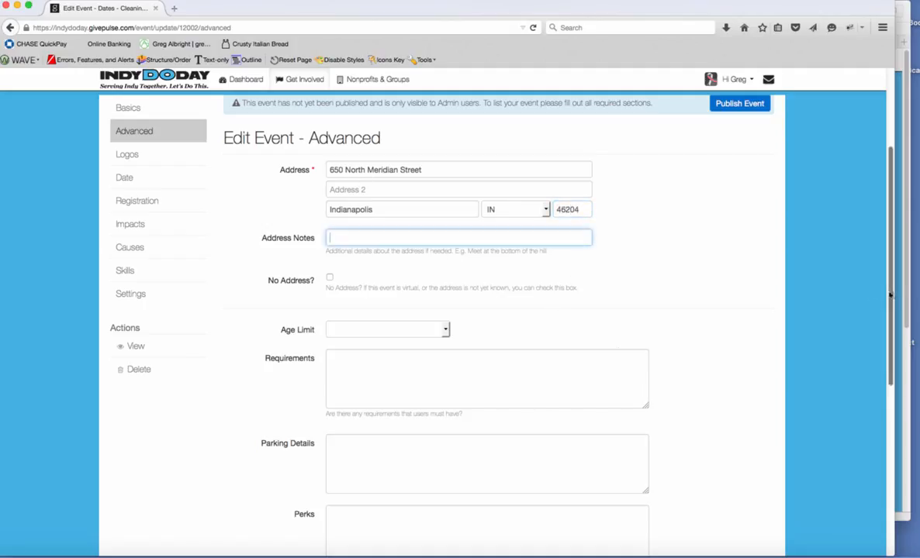
{"action": "left_click_drag", "start_coordinate": [889, 295], "coordinate": [881, 316]}
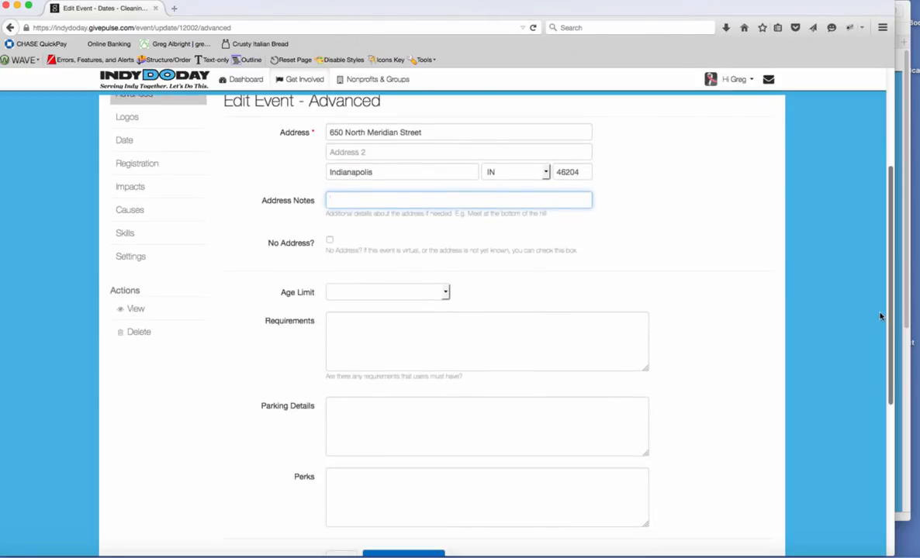
{"action": "scroll", "coordinate": [881, 315], "scroll_direction": "down", "scroll_amount": 3}
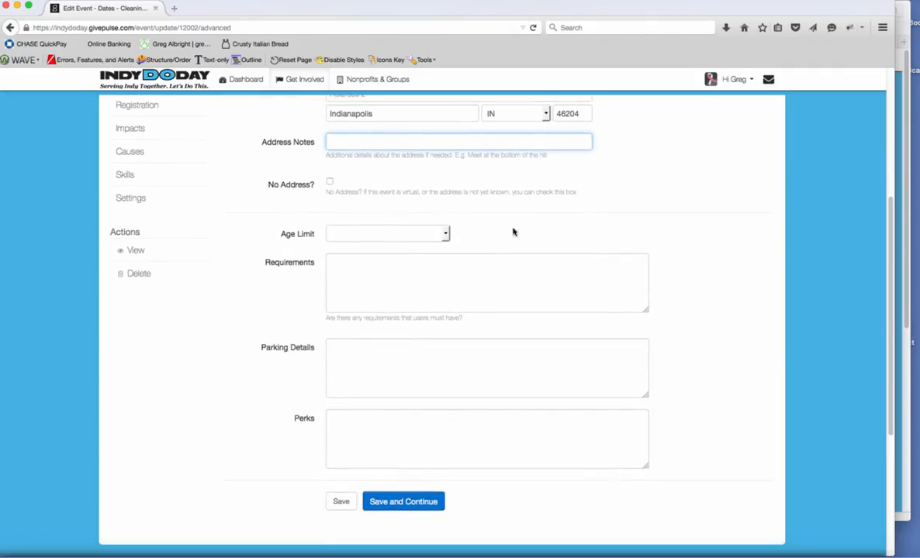
{"action": "left_click", "coordinate": [446, 235]}
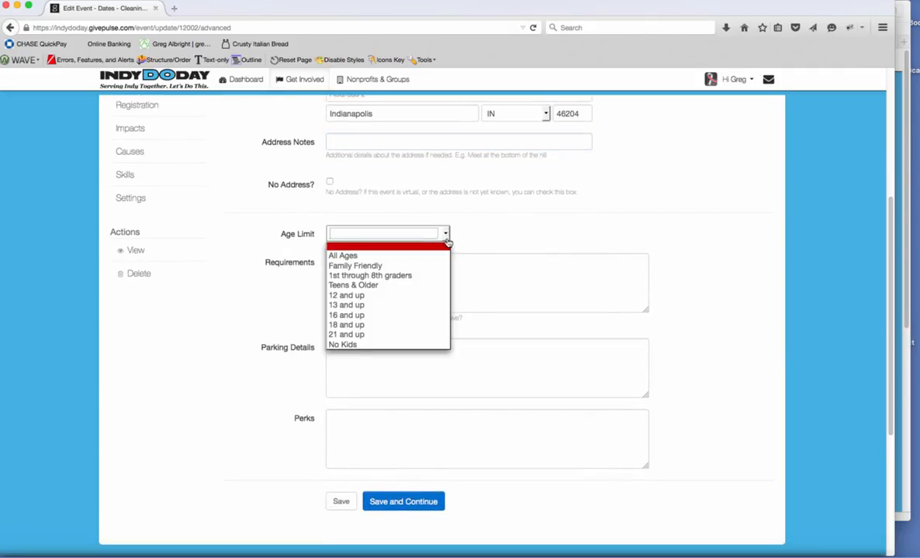
{"action": "left_click", "coordinate": [477, 239]}
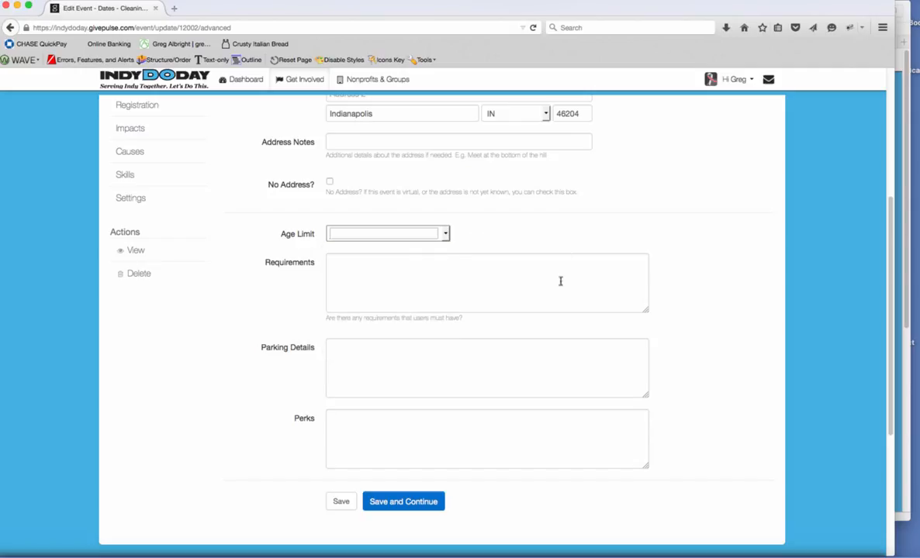
{"action": "left_click", "coordinate": [466, 282]}
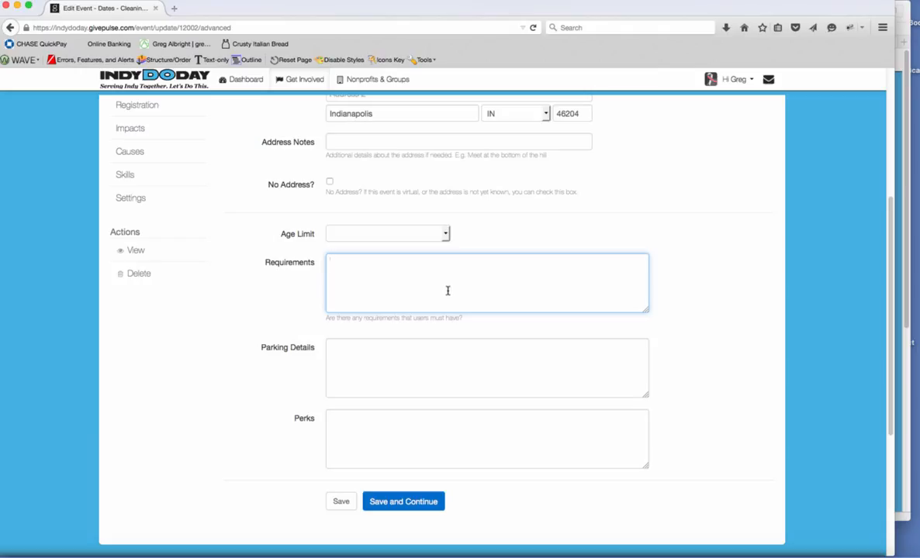
{"action": "left_click", "coordinate": [374, 352]}
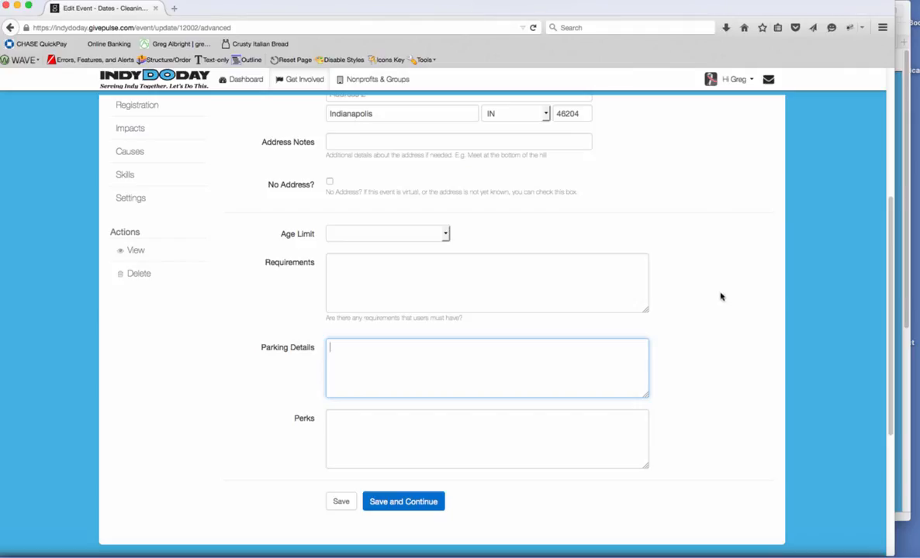
{"action": "left_click", "coordinate": [419, 423]}
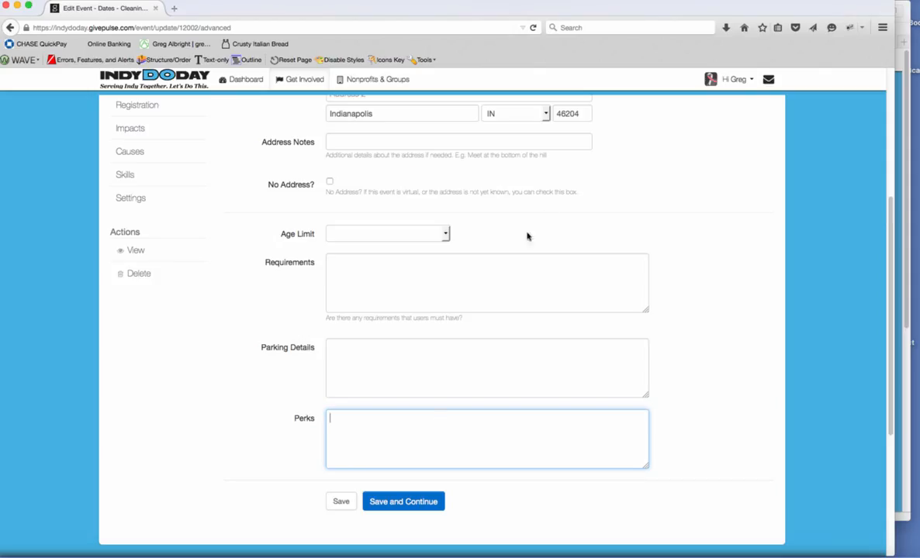
{"action": "left_click", "coordinate": [411, 502]}
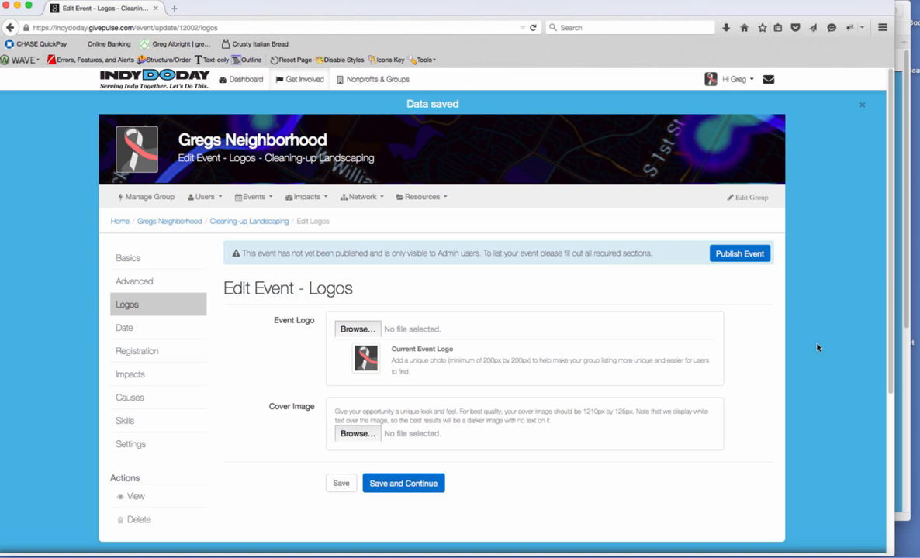
Skip logo and cover uploads, then save the 10/01/2015 date, 8:00 am–4:00 pm.
{"action": "scroll", "coordinate": [870, 331], "scroll_direction": "down", "scroll_amount": 2}
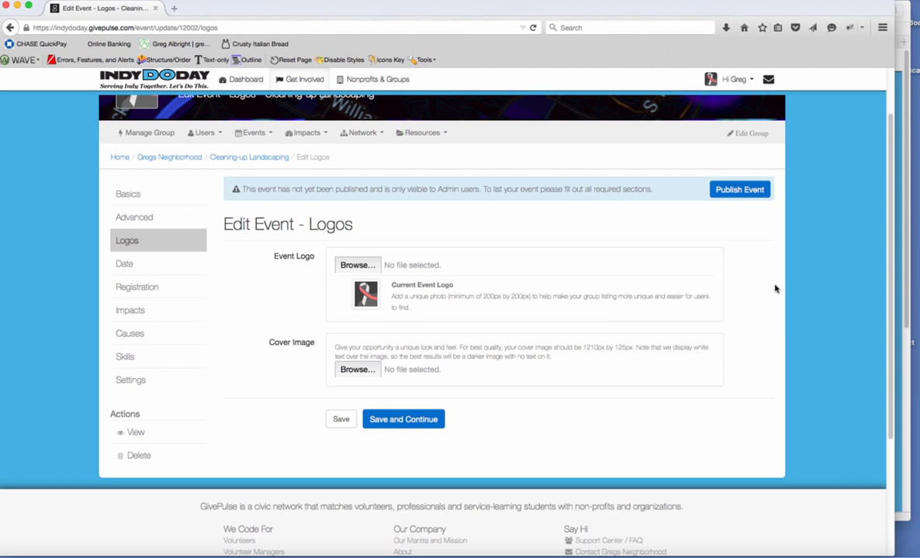
{"action": "left_click_drag", "start_coordinate": [891, 280], "coordinate": [904, 235]}
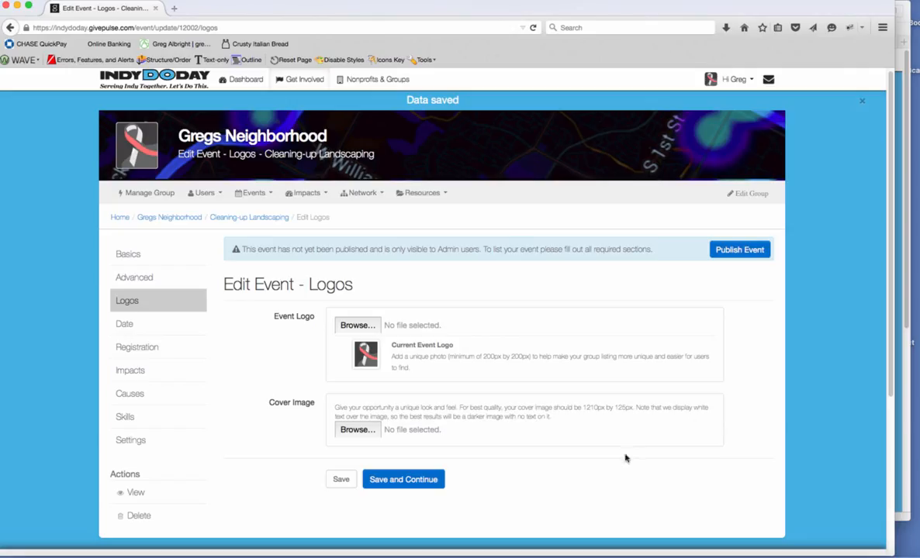
{"action": "left_click", "coordinate": [423, 481]}
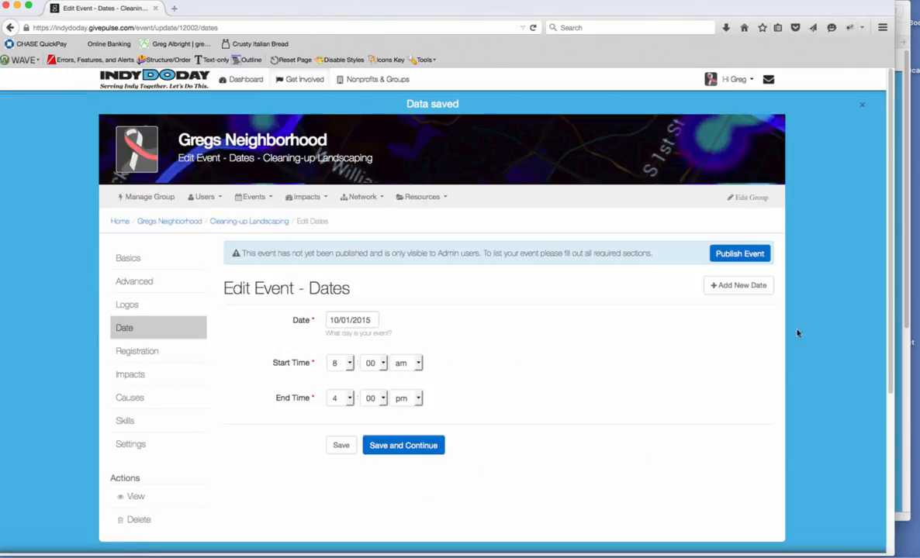
{"action": "scroll", "coordinate": [863, 294], "scroll_direction": "down", "scroll_amount": 2}
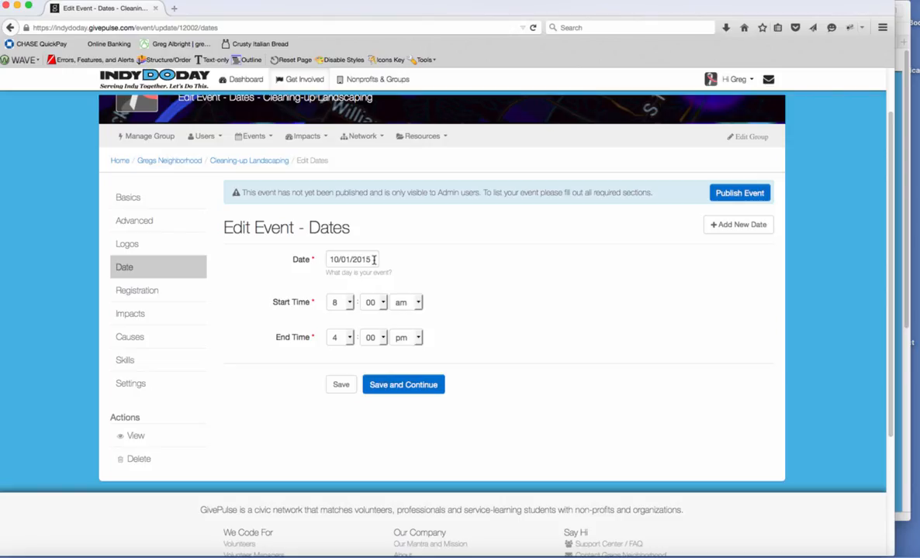
{"action": "left_click", "coordinate": [411, 386]}
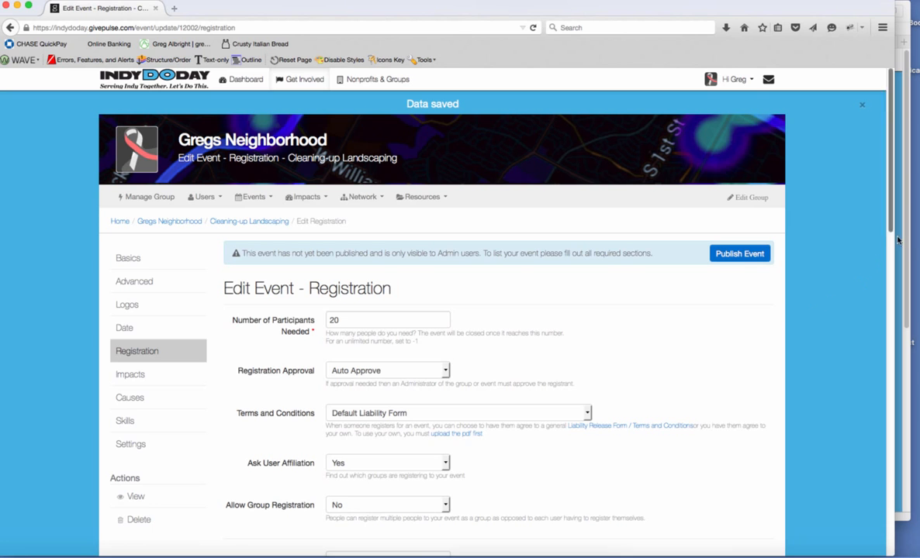
Set the Registration Approval dropdown to Approval Needed.
{"action": "scroll", "coordinate": [871, 273], "scroll_direction": "down", "scroll_amount": 2}
{"action": "scroll", "coordinate": [871, 273], "scroll_direction": "down", "scroll_amount": 2}
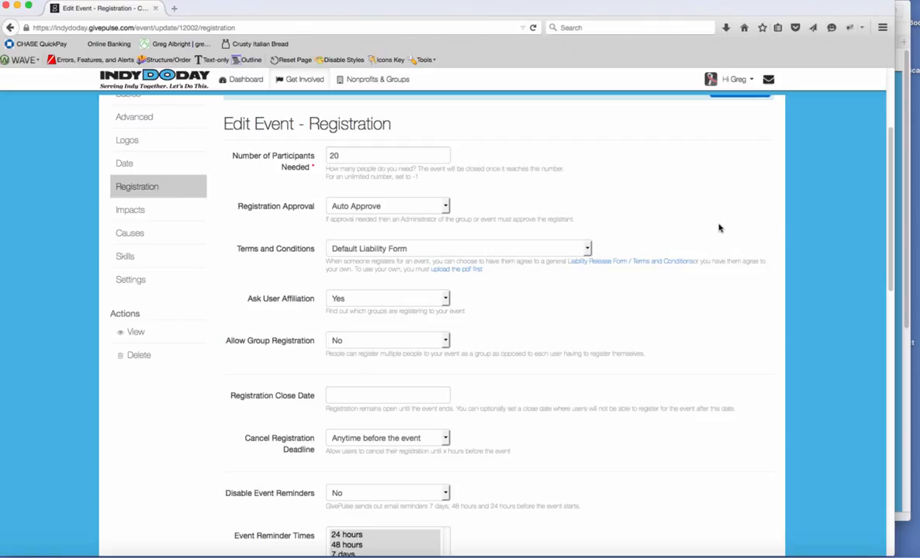
{"action": "left_click", "coordinate": [446, 207]}
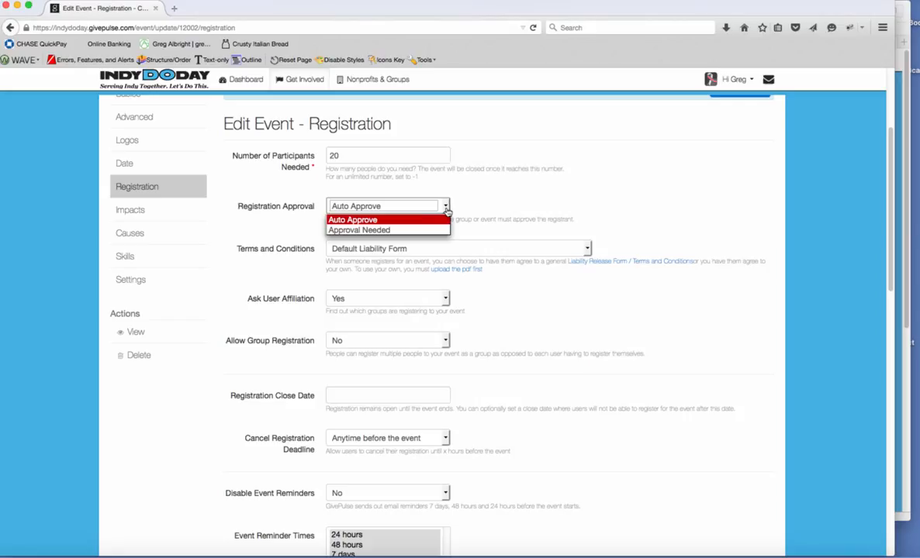
{"action": "left_click", "coordinate": [468, 210]}
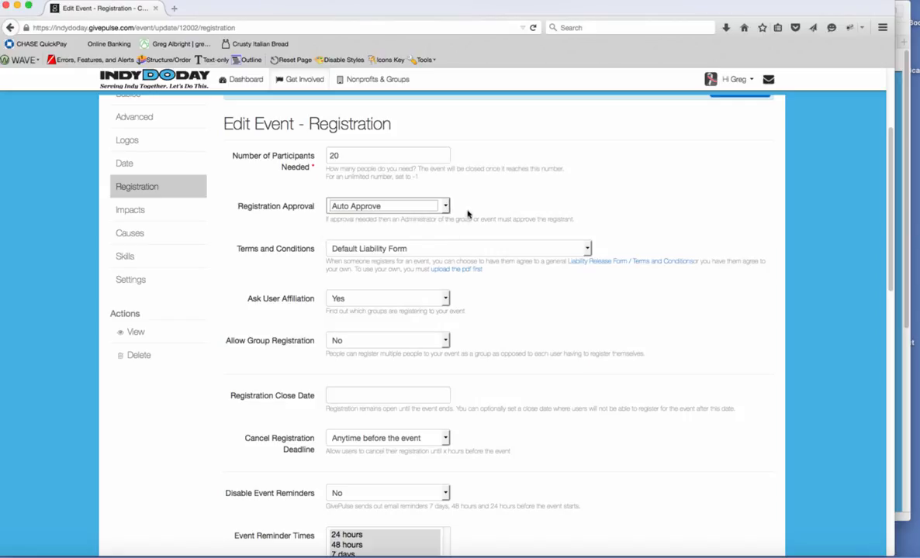
{"action": "left_click", "coordinate": [413, 202]}
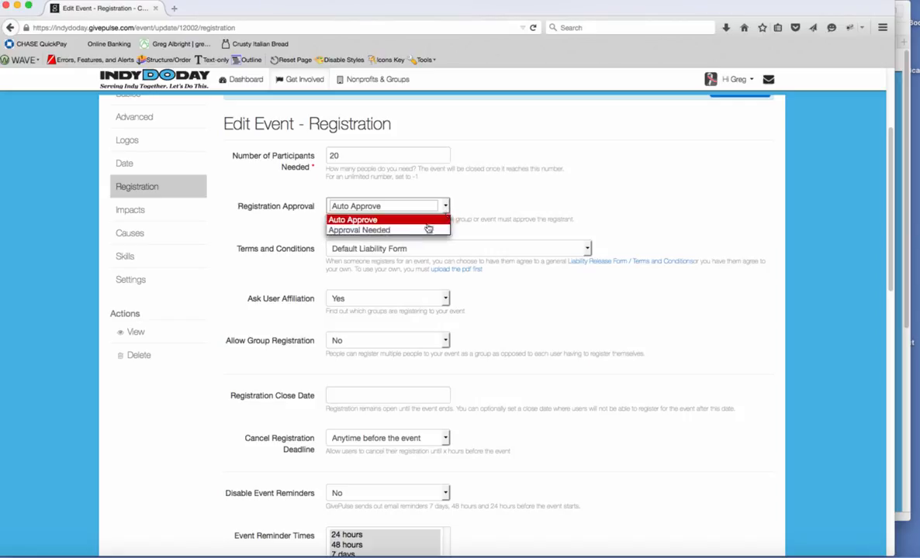
{"action": "left_click", "coordinate": [403, 230]}
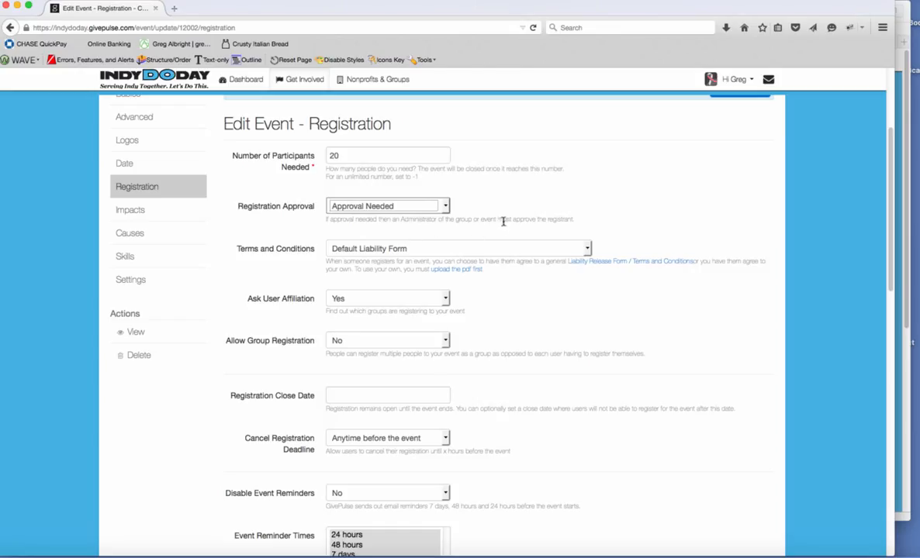
Save the registration settings, keeping group registration off and reminders at 24 hours, 48 hours, 7 days.
{"action": "scroll", "coordinate": [882, 308], "scroll_direction": "down", "scroll_amount": 2}
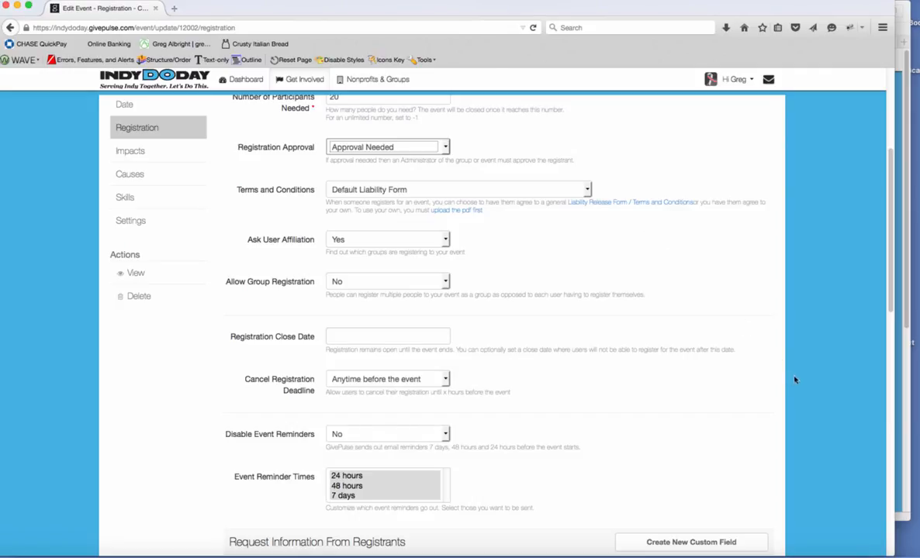
{"action": "scroll", "coordinate": [884, 310], "scroll_direction": "down", "scroll_amount": 2}
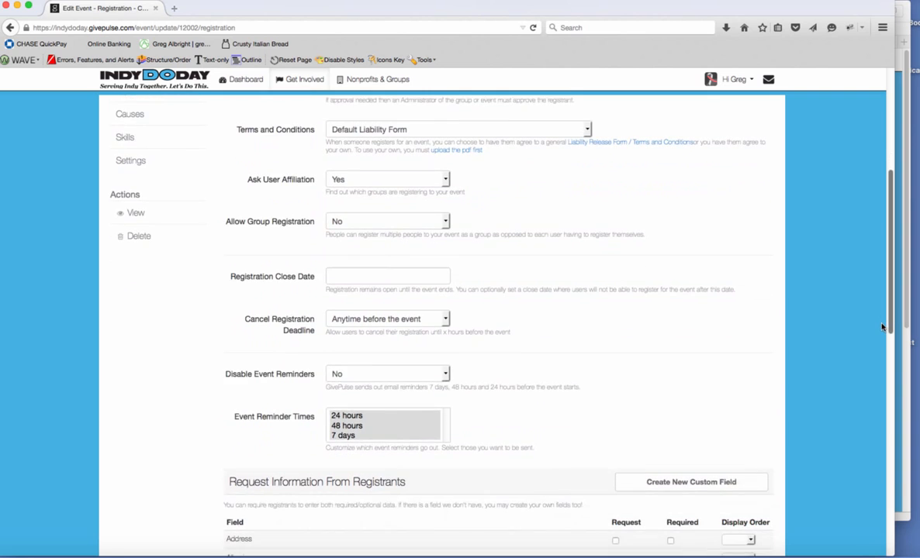
{"action": "scroll", "coordinate": [864, 349], "scroll_direction": "down", "scroll_amount": 2}
{"action": "scroll", "coordinate": [859, 353], "scroll_direction": "down", "scroll_amount": 1}
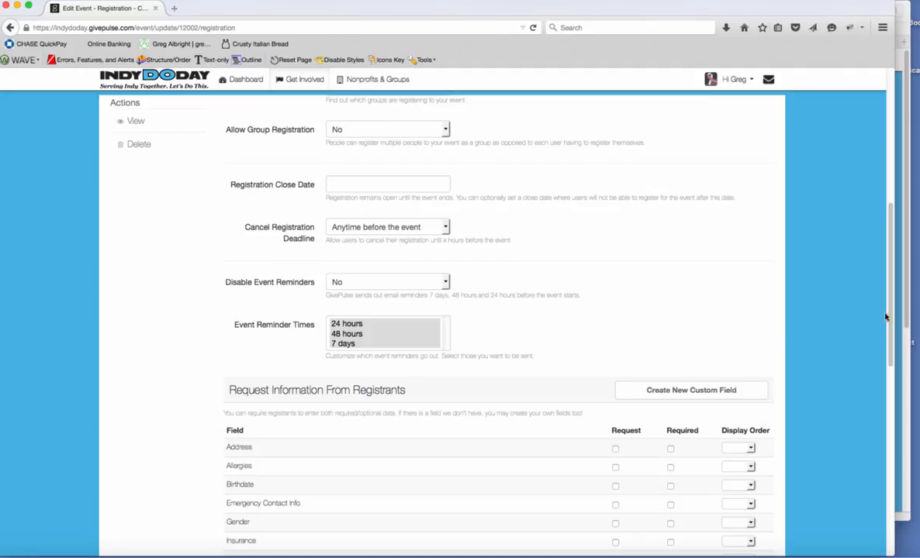
{"action": "scroll", "coordinate": [876, 341], "scroll_direction": "down", "scroll_amount": 6}
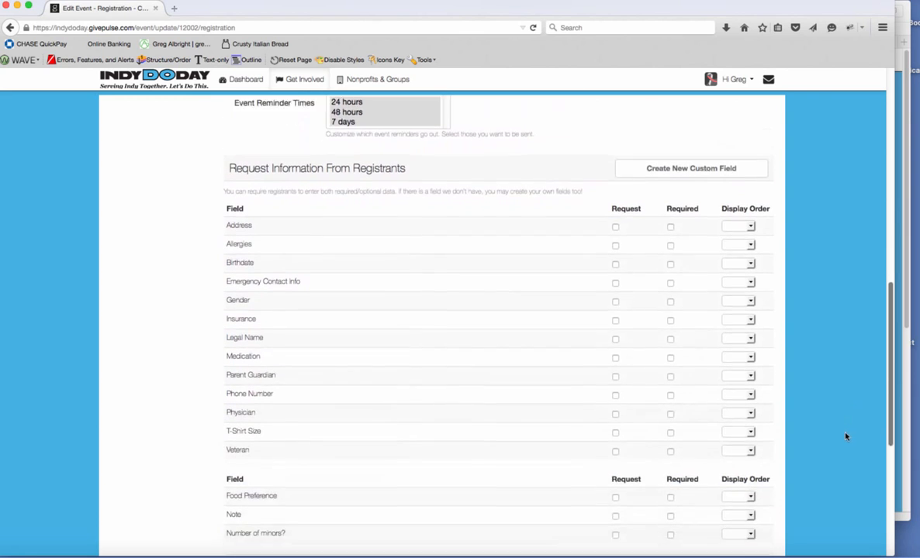
{"action": "scroll", "coordinate": [846, 437], "scroll_direction": "down", "scroll_amount": 2}
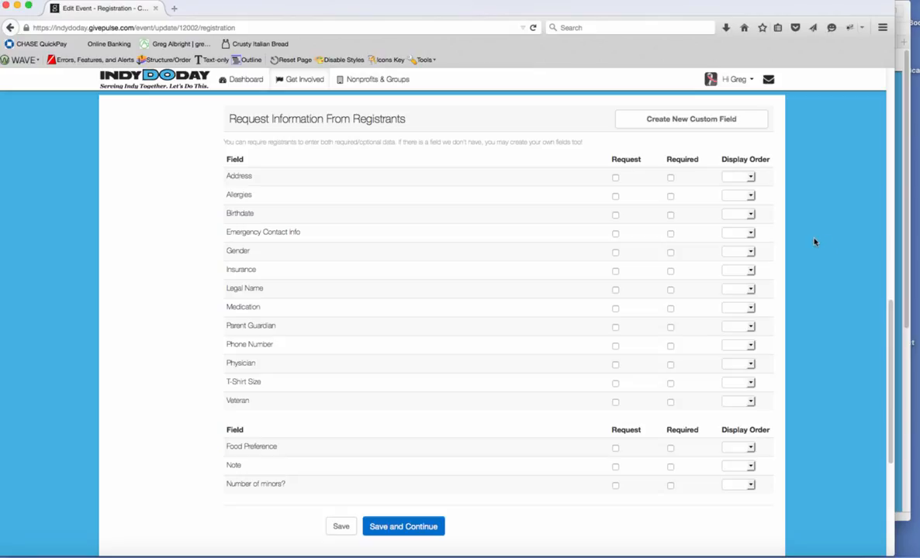
{"action": "left_click", "coordinate": [425, 529]}
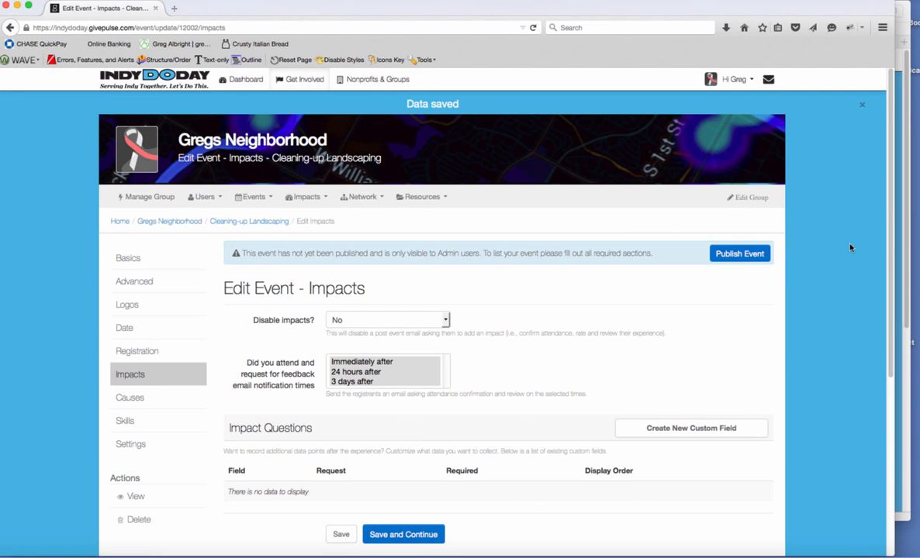
Save the default impact settings: impacts enabled, feedback emails immediately, 24 hours and 3 days after.
{"action": "scroll", "coordinate": [874, 246], "scroll_direction": "down", "scroll_amount": 3}
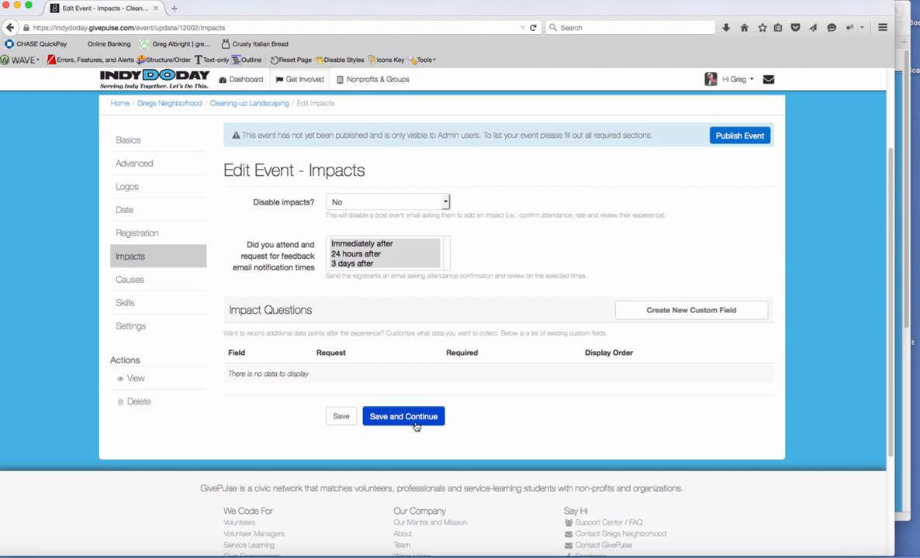
{"action": "left_click", "coordinate": [391, 416]}
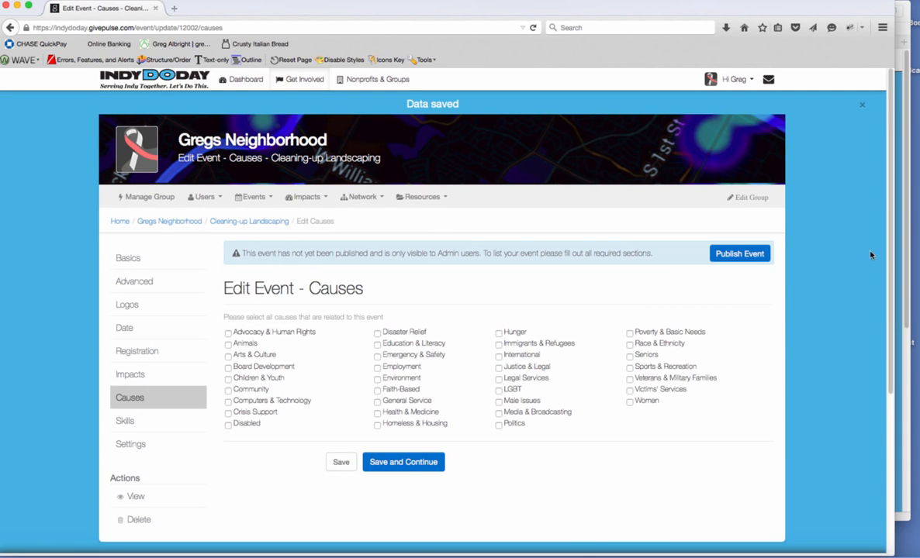
Check the Environment cause and save the Causes page.
{"action": "left_click_drag", "start_coordinate": [889, 267], "coordinate": [871, 326]}
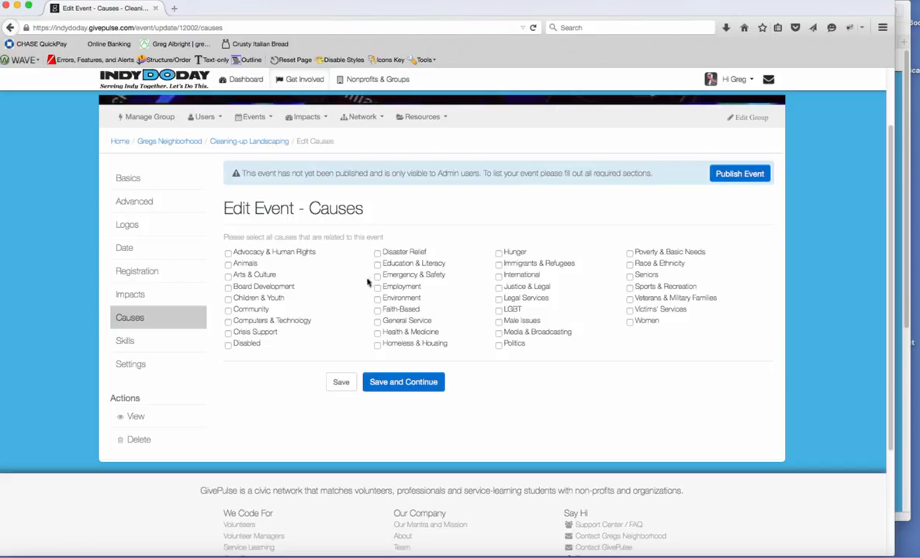
{"action": "left_click", "coordinate": [377, 298]}
{"action": "left_click", "coordinate": [426, 384]}
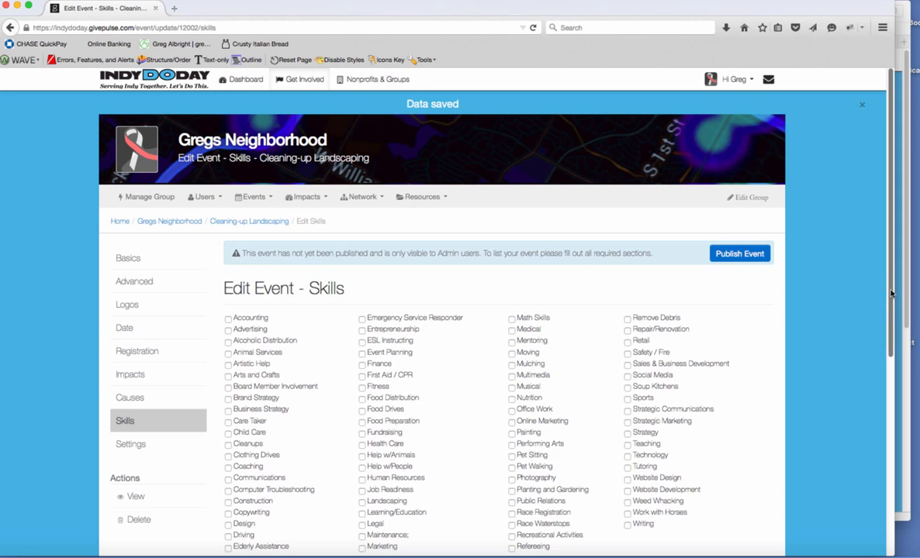
Check the Remove Debris and Construction skills and save the Skills page.
{"action": "left_click_drag", "start_coordinate": [892, 297], "coordinate": [878, 335]}
{"action": "scroll", "coordinate": [878, 336], "scroll_direction": "down", "scroll_amount": 3}
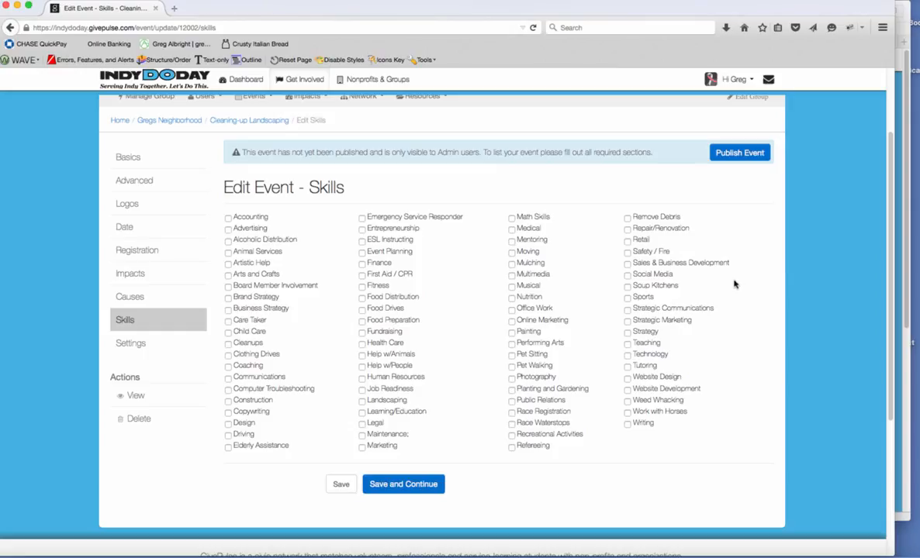
{"action": "left_click", "coordinate": [627, 217]}
{"action": "left_click", "coordinate": [228, 401]}
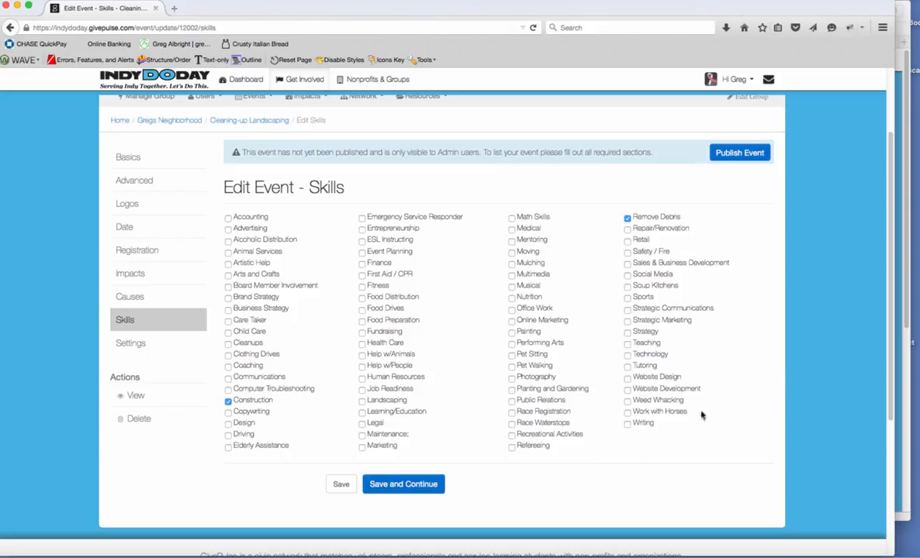
{"action": "left_click", "coordinate": [402, 487]}
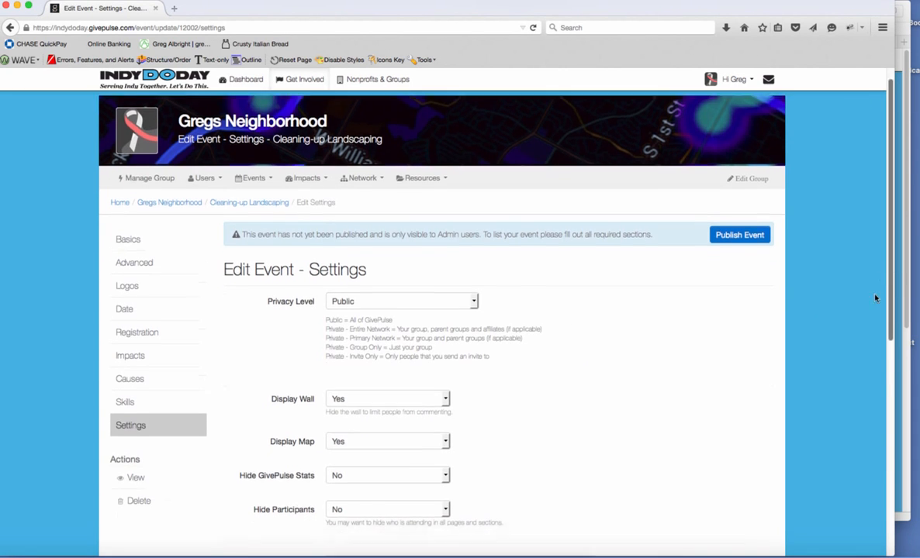
Set the event's Privacy Level to Public.
{"action": "scroll", "coordinate": [857, 375], "scroll_direction": "down", "scroll_amount": 5}
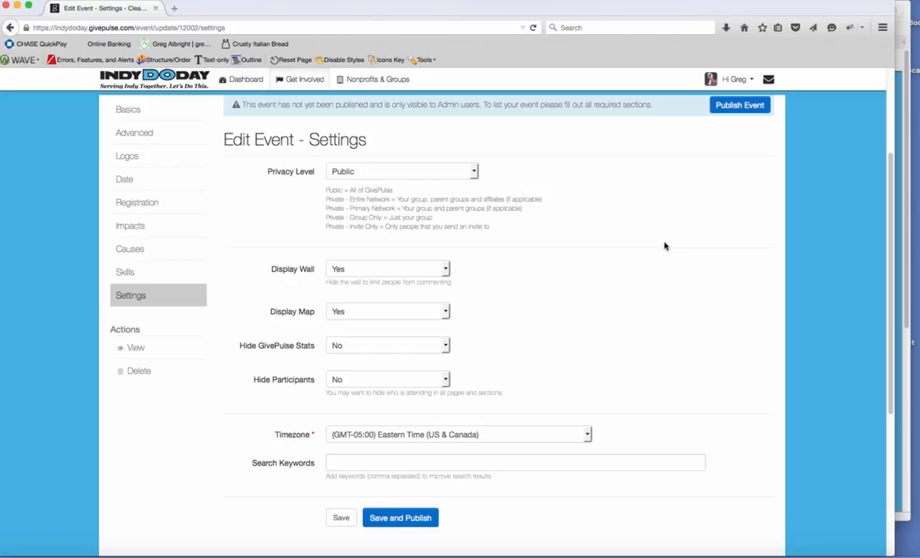
{"action": "left_click", "coordinate": [474, 174]}
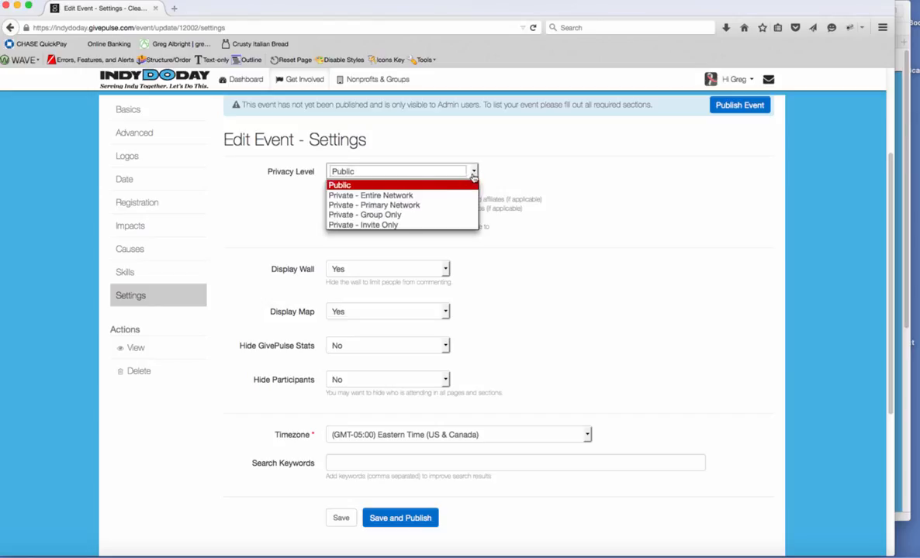
{"action": "left_click", "coordinate": [341, 225]}
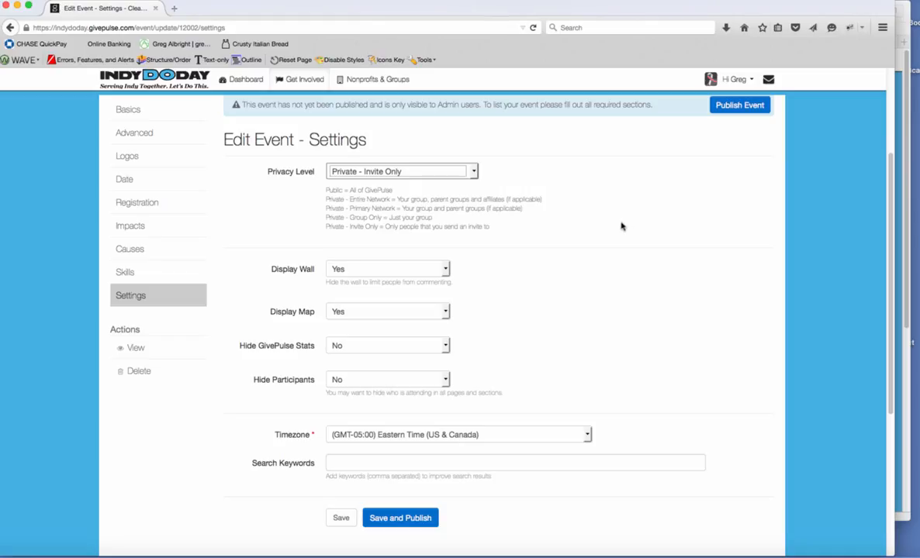
{"action": "left_click", "coordinate": [474, 172]}
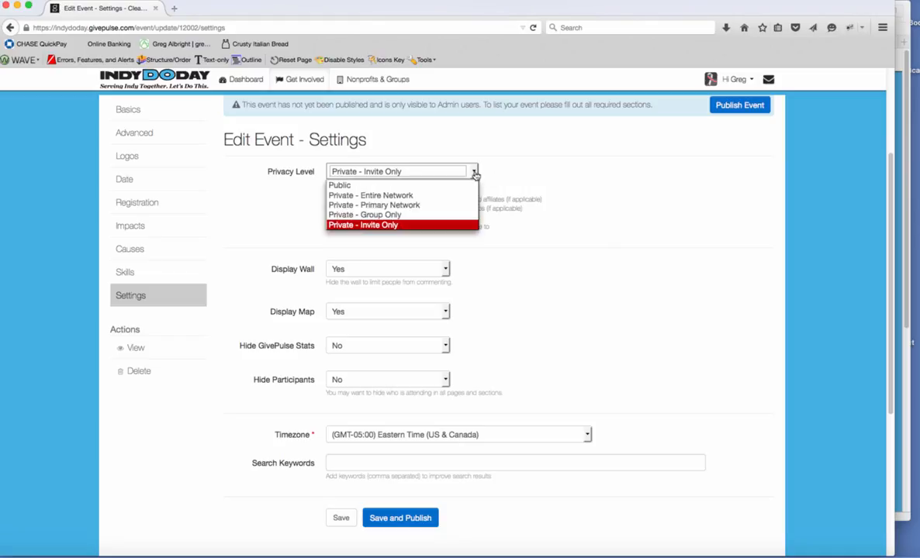
{"action": "left_click", "coordinate": [339, 185]}
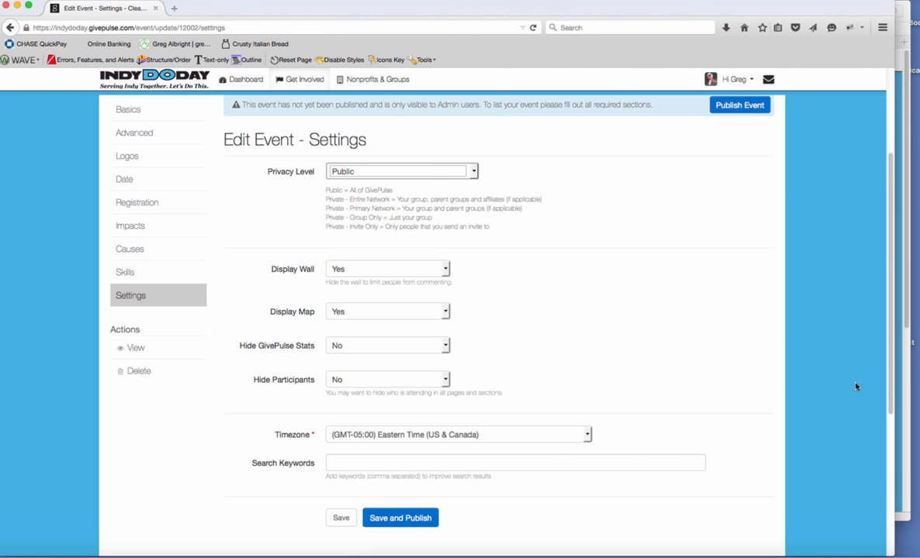
Keep Eastern Time as the timezone and publish the event.
{"action": "scroll", "coordinate": [886, 381], "scroll_direction": "down", "scroll_amount": 3}
{"action": "left_click", "coordinate": [588, 381]}
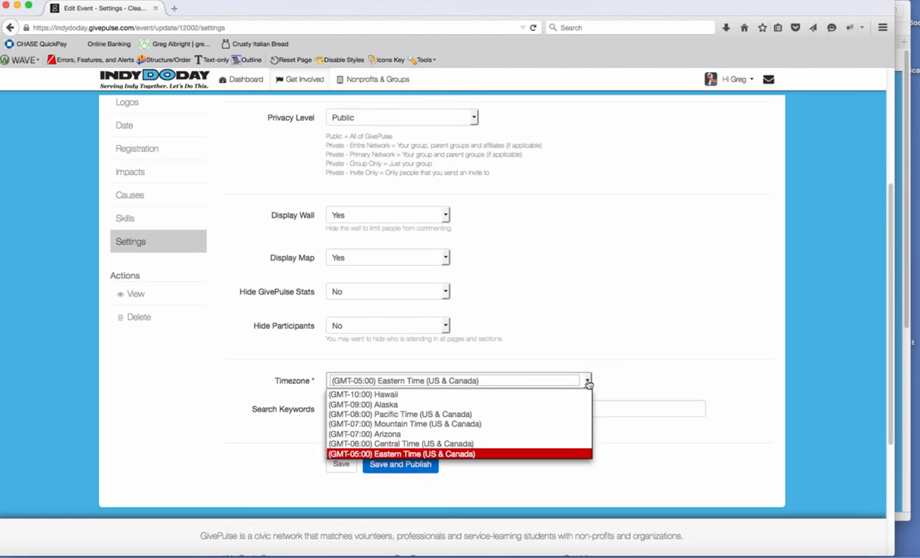
{"action": "left_click", "coordinate": [407, 454]}
{"action": "left_click", "coordinate": [412, 469]}
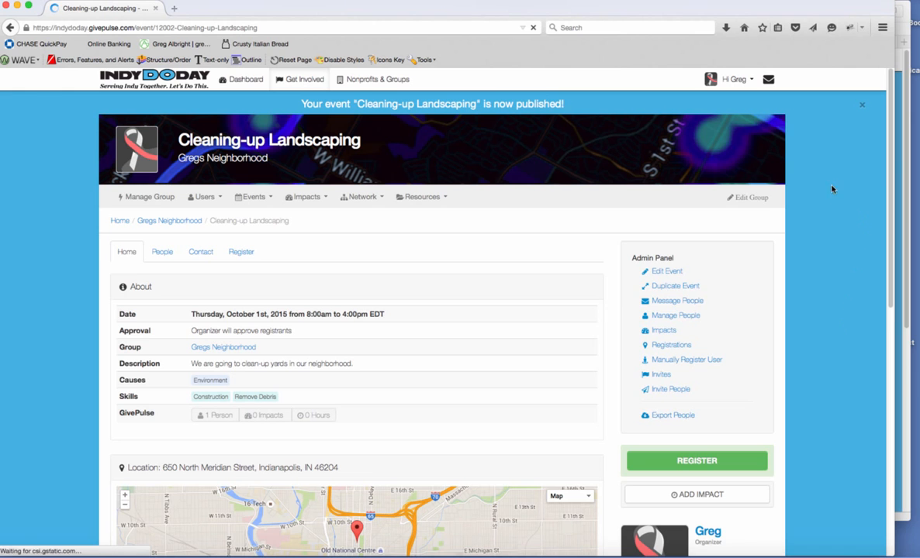
{"action": "scroll", "coordinate": [889, 191], "scroll_direction": "down", "scroll_amount": 4}
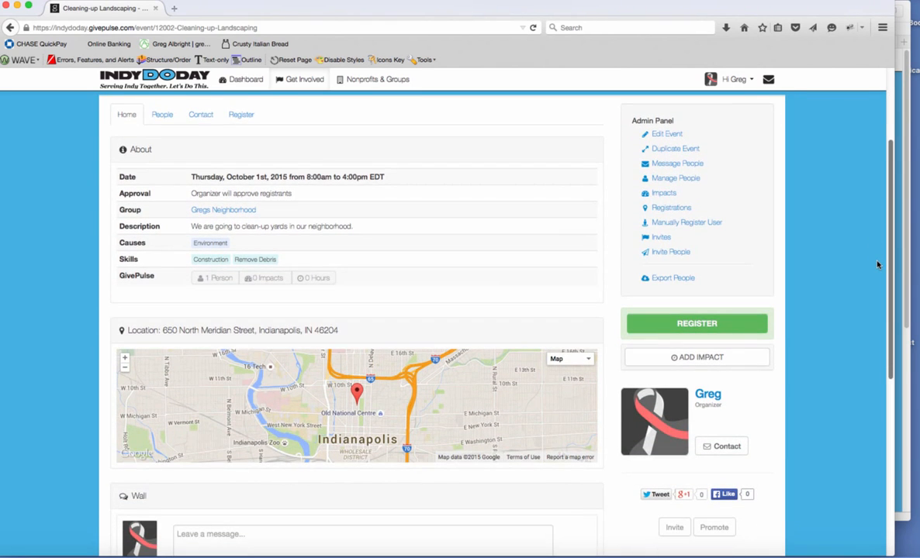
{"action": "scroll", "coordinate": [877, 265], "scroll_direction": "up", "scroll_amount": 4}
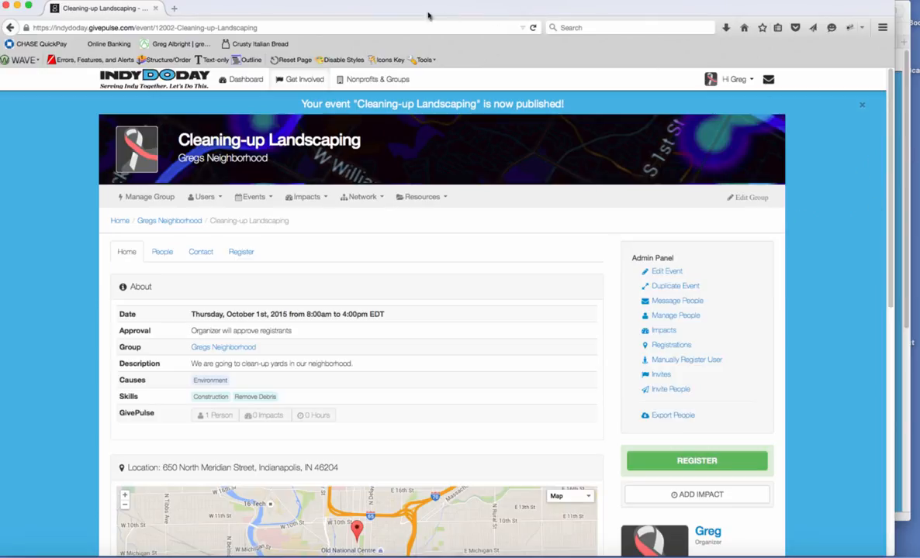
{"action": "left_click", "coordinate": [272, 27]}
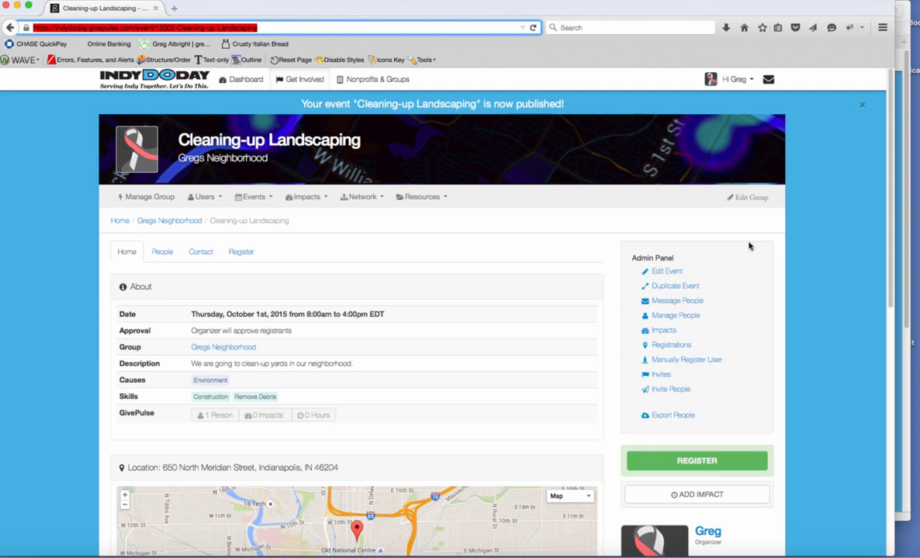
{"action": "scroll", "coordinate": [872, 303], "scroll_direction": "down", "scroll_amount": 3}
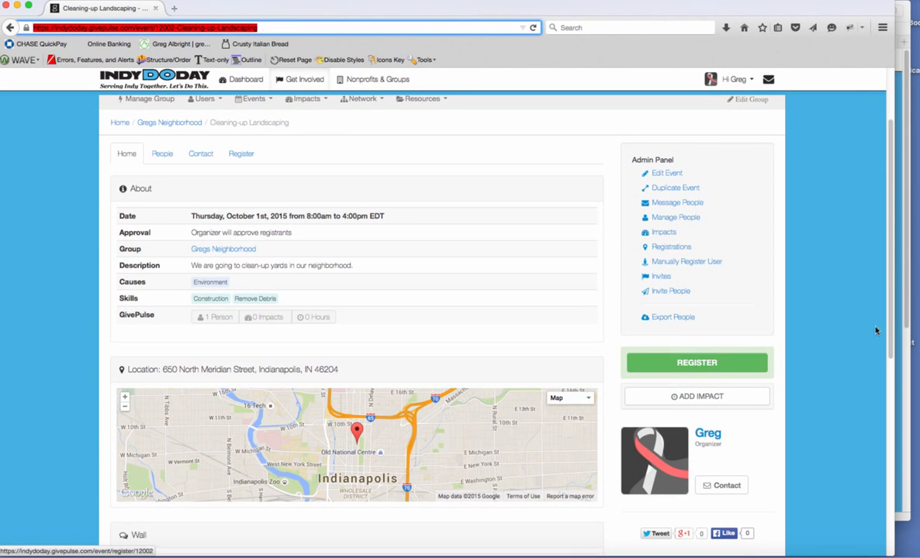
{"action": "scroll", "coordinate": [910, 234], "scroll_direction": "up", "scroll_amount": 3}
{"action": "scroll", "coordinate": [910, 234], "scroll_direction": "up", "scroll_amount": 1}
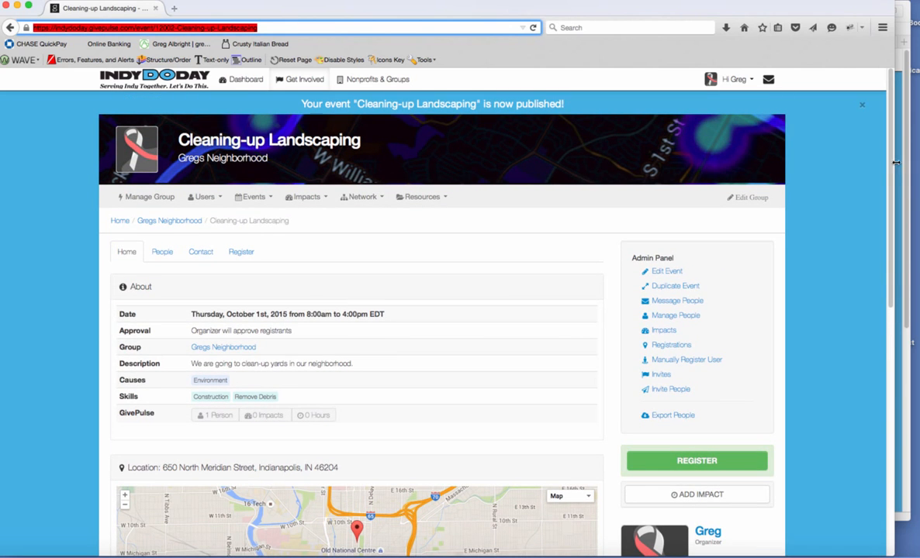